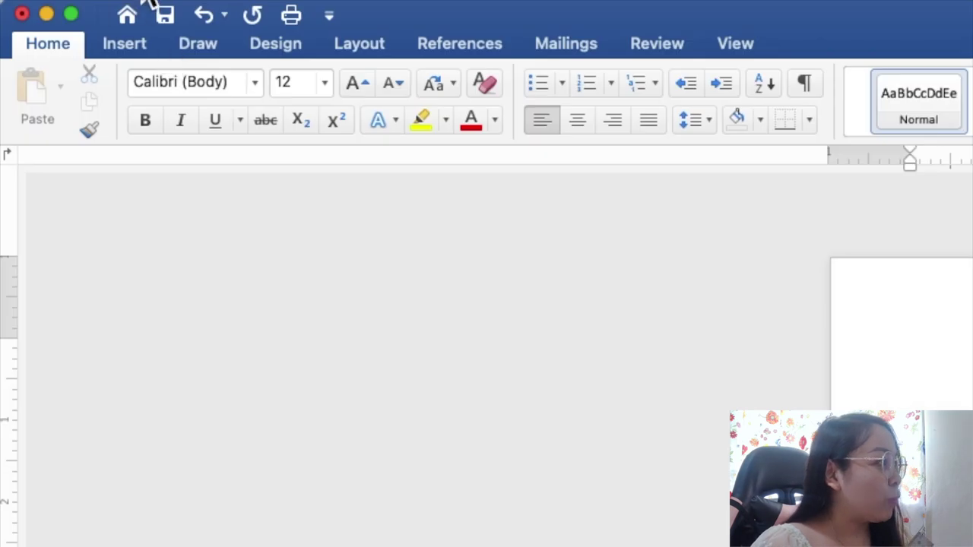
Open Page Setup from the File menu and list the paper sizes, with US Letter currently chosen
click(151, 3)
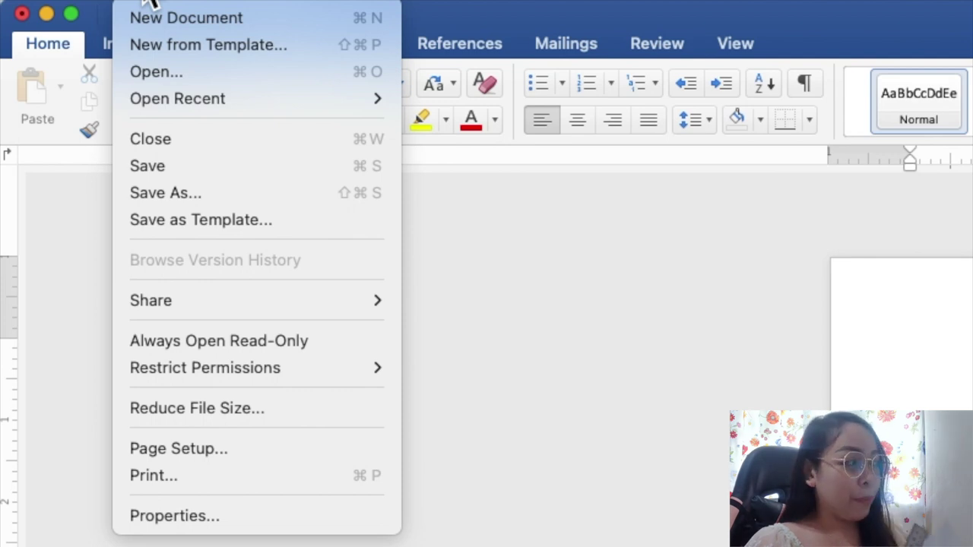
click(228, 459)
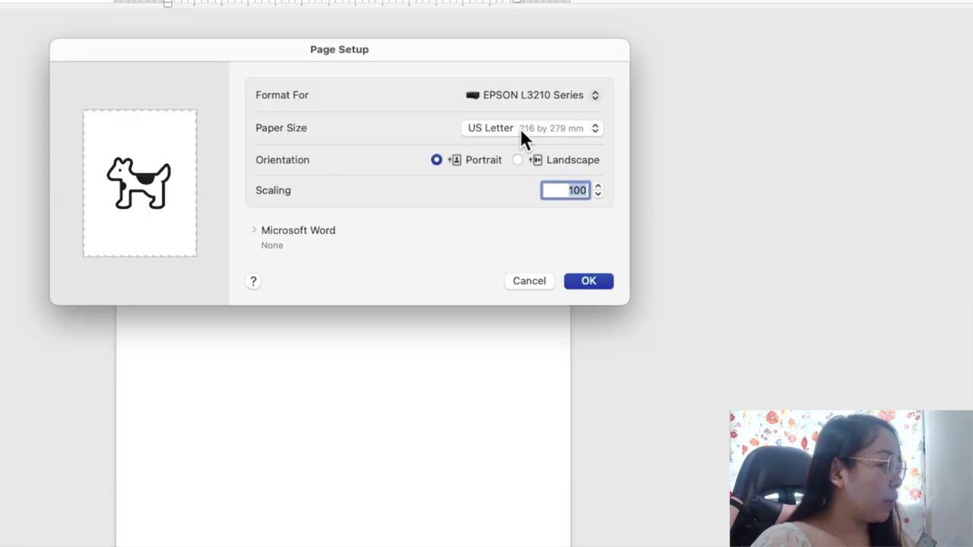
click(520, 133)
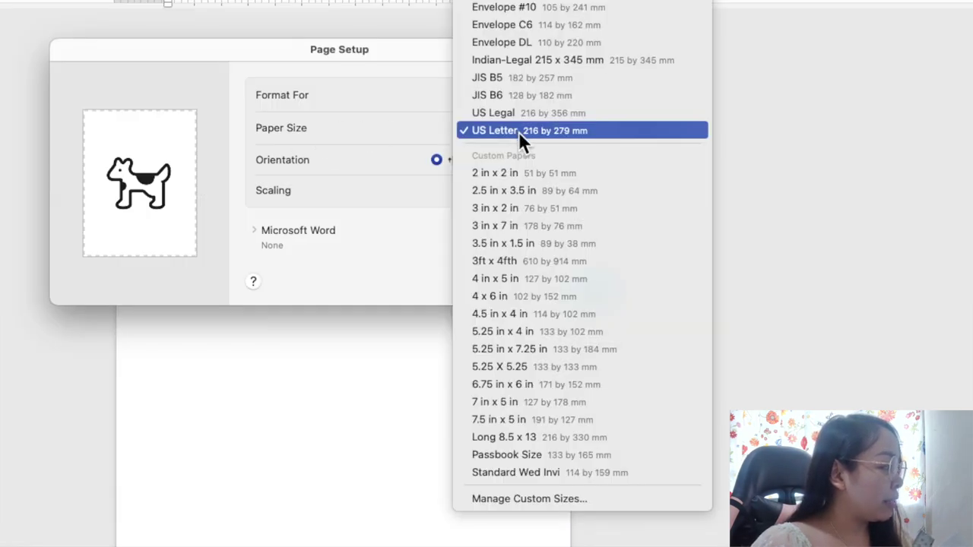
Create a custom paper size 142 mm wide by 110 mm high and select it
click(526, 499)
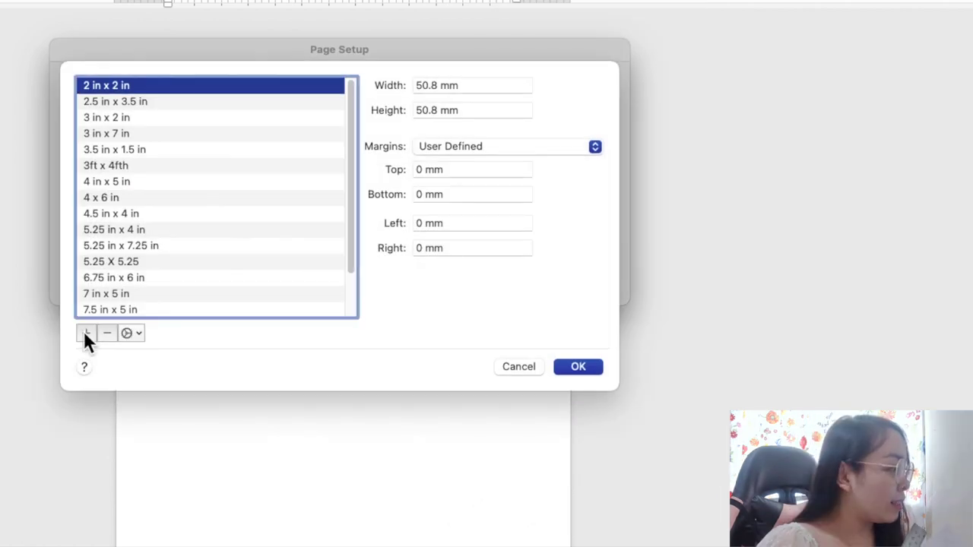
click(85, 333)
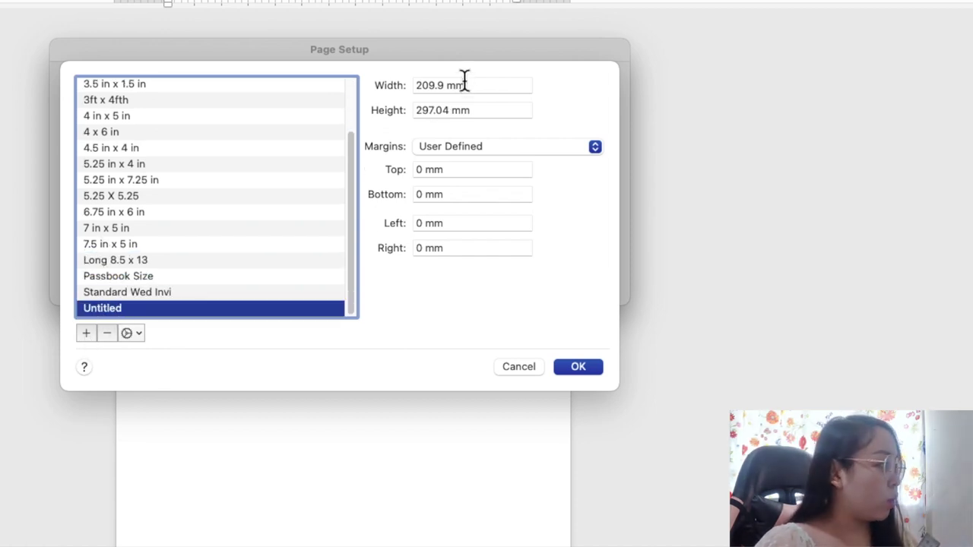
drag(472, 85, 421, 85)
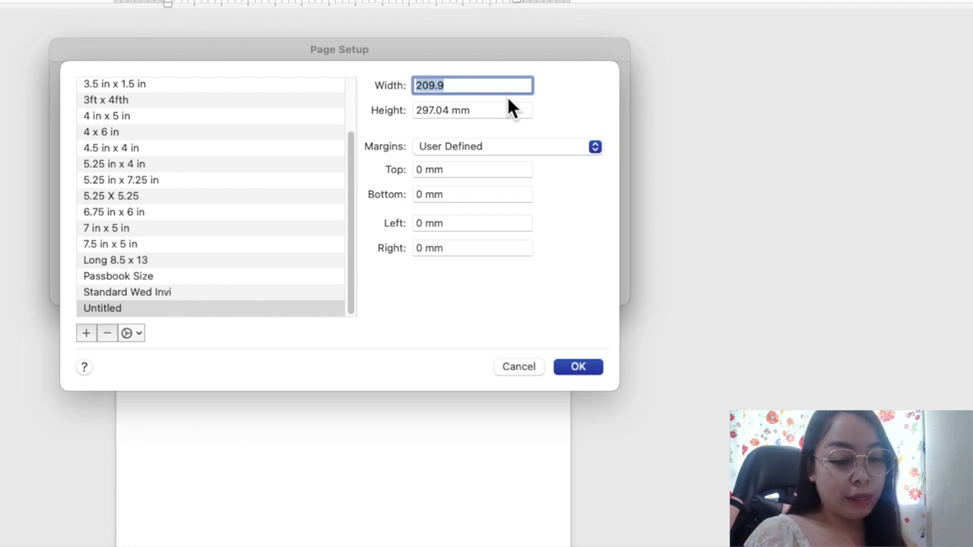
text(142)
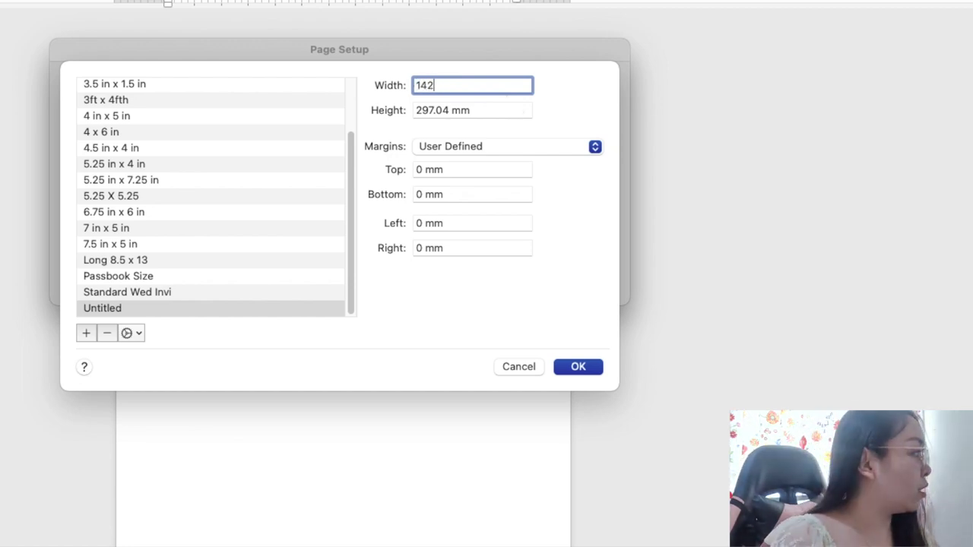
text( MM)
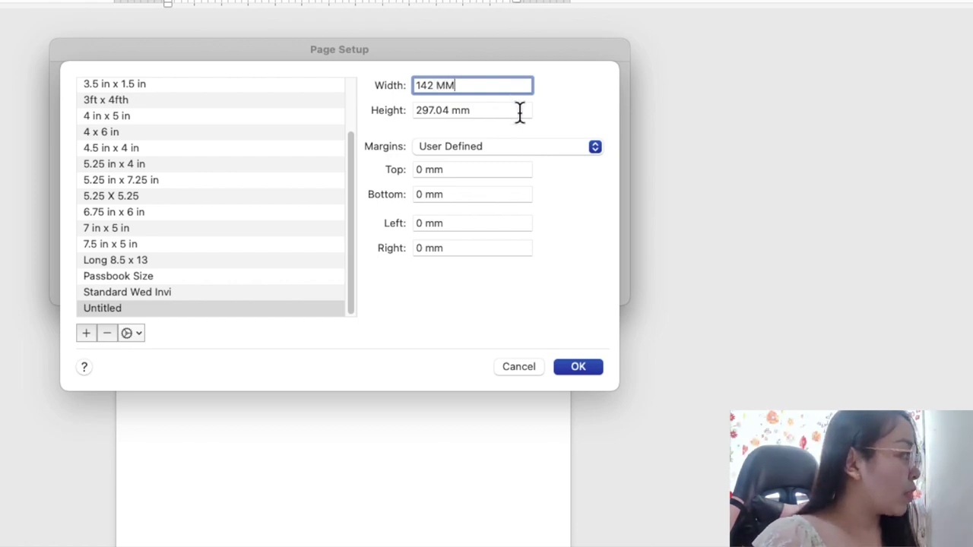
click(486, 109)
drag(487, 109, 413, 110)
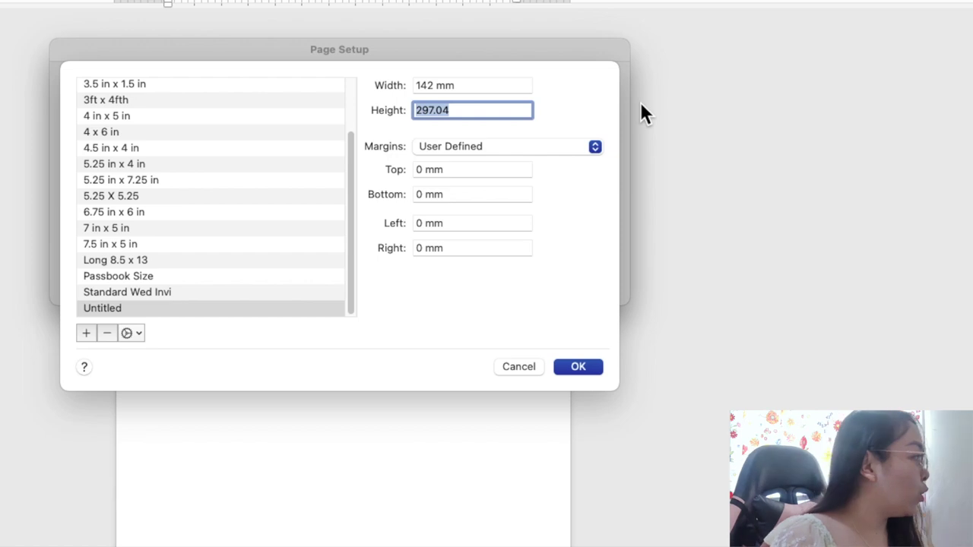
text(110)
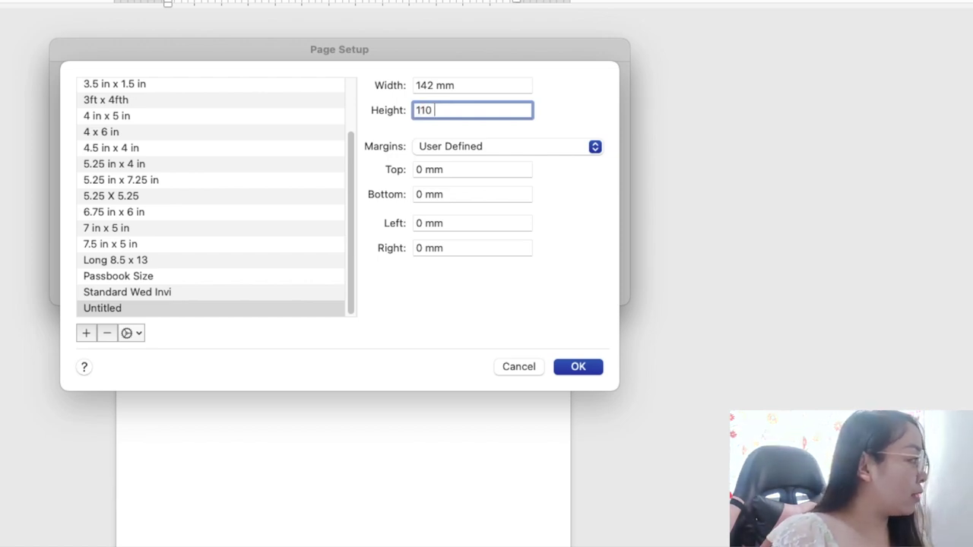
text( mm)
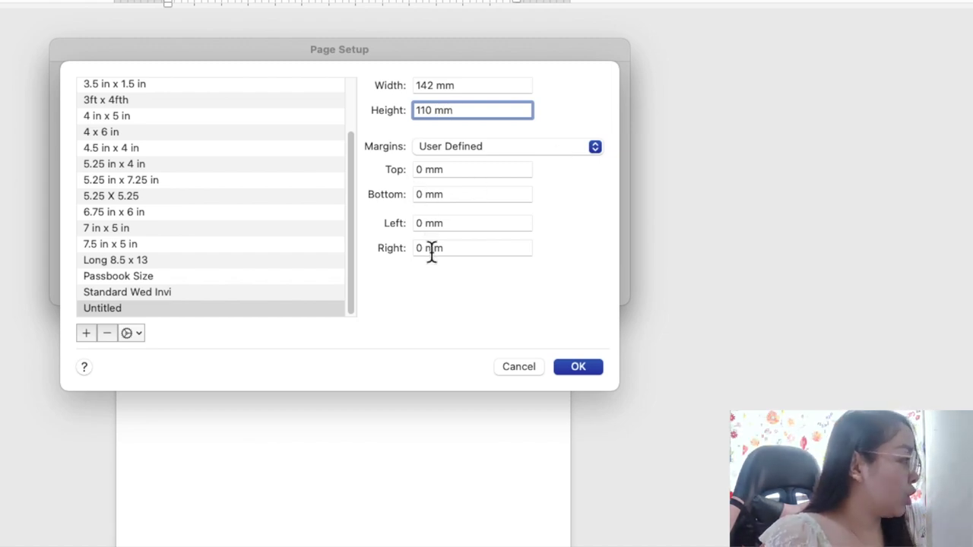
click(576, 366)
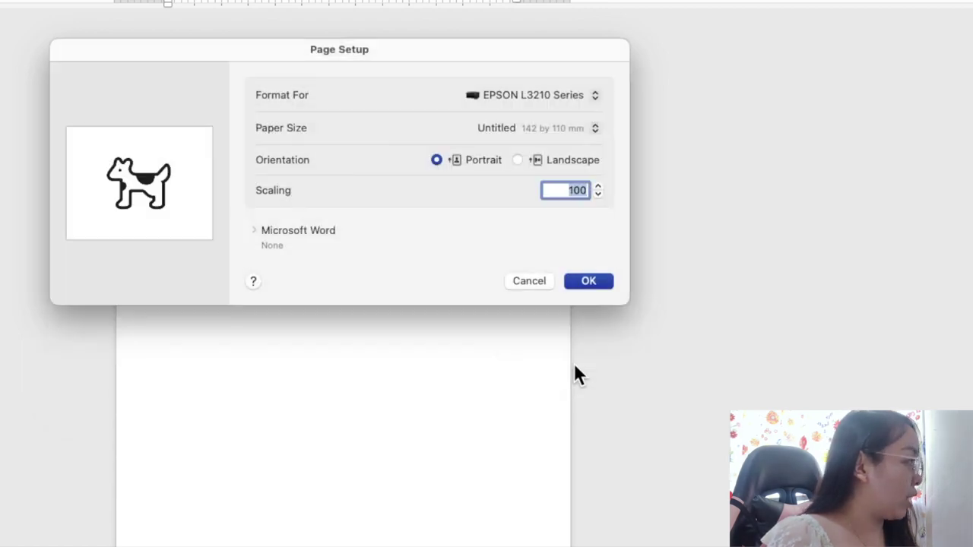
Apply the 142 × 110 mm custom paper size to the Document1 page
click(587, 281)
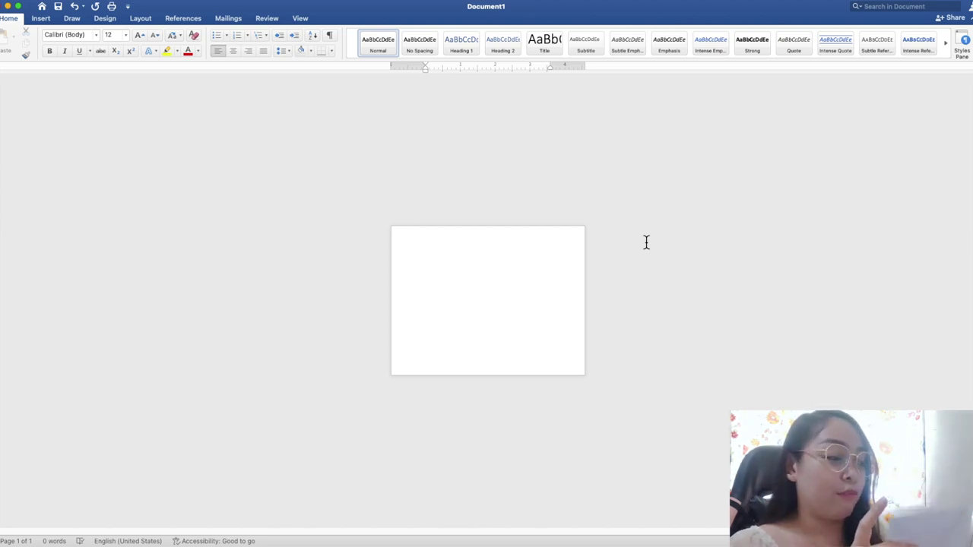
scroll(646, 241, up, 5)
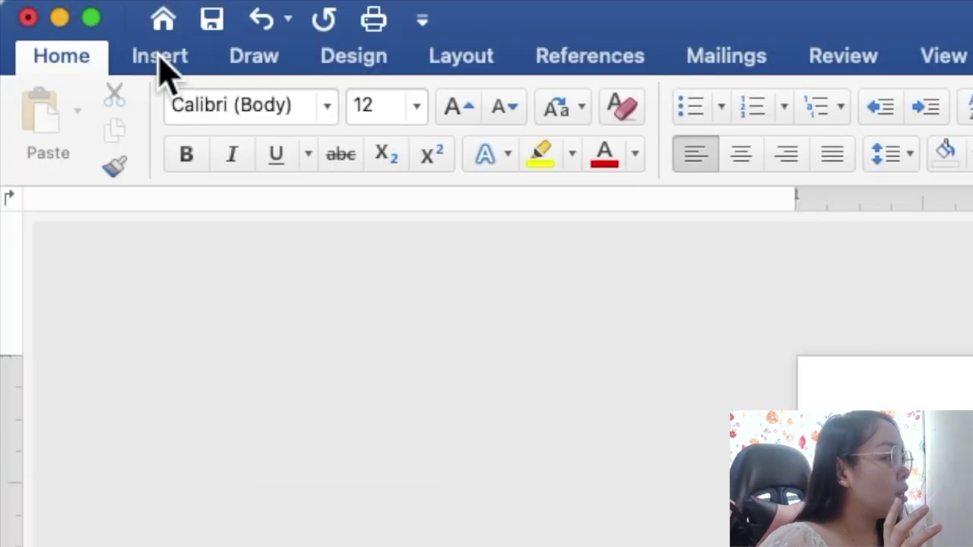
Insert BABY.png from the BABY folder as a picture on the page
click(41, 18)
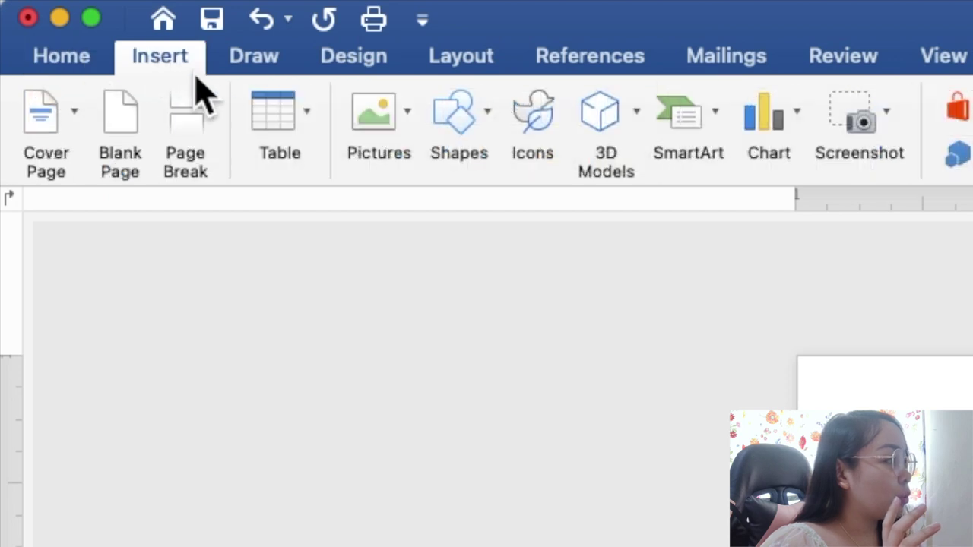
click(394, 131)
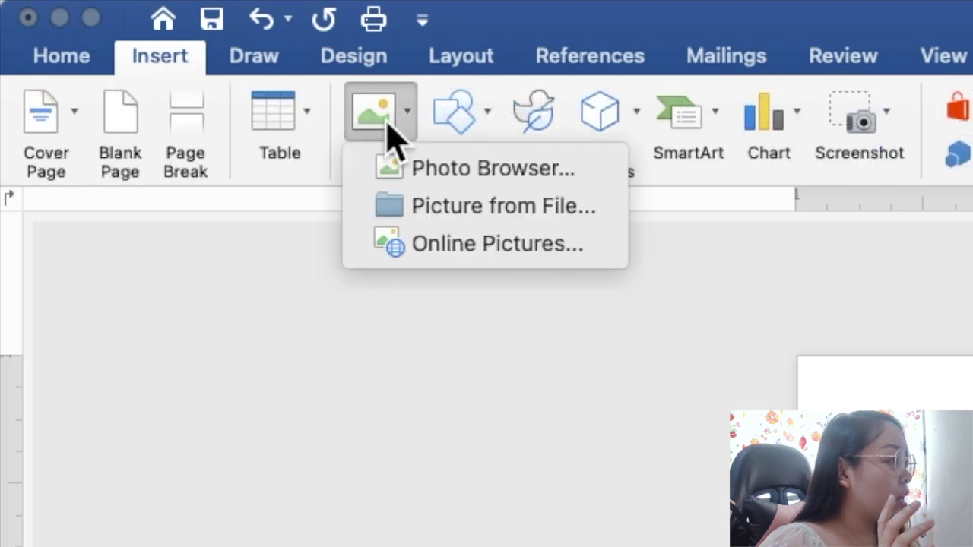
click(426, 216)
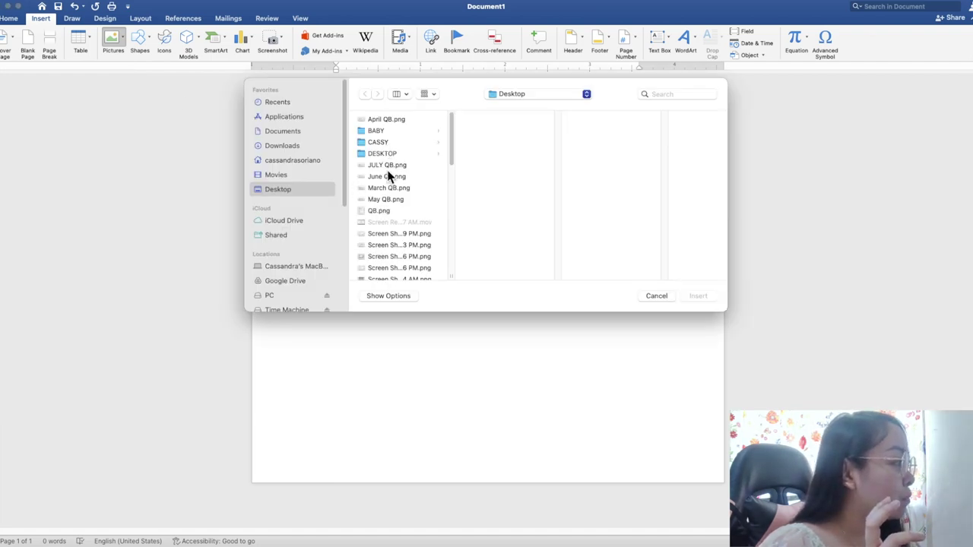
click(389, 130)
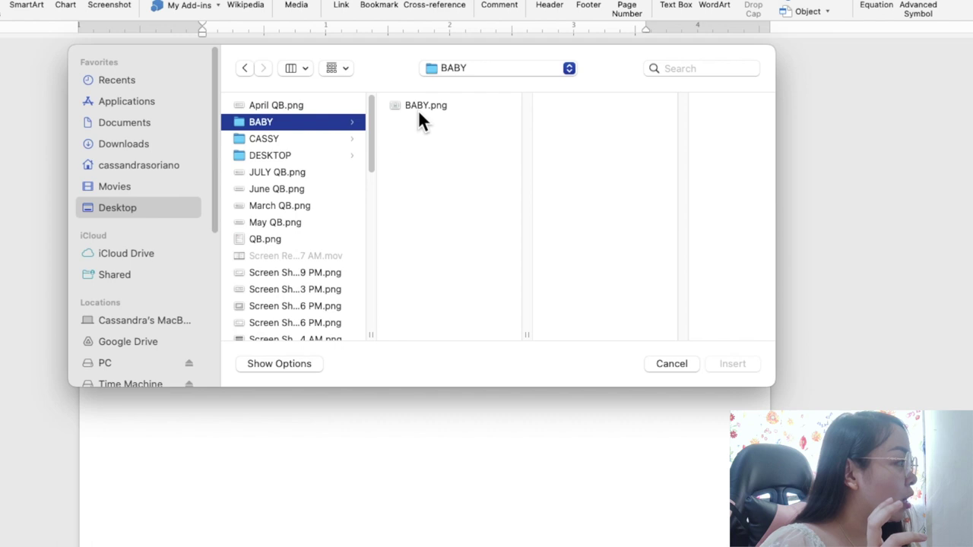
click(422, 105)
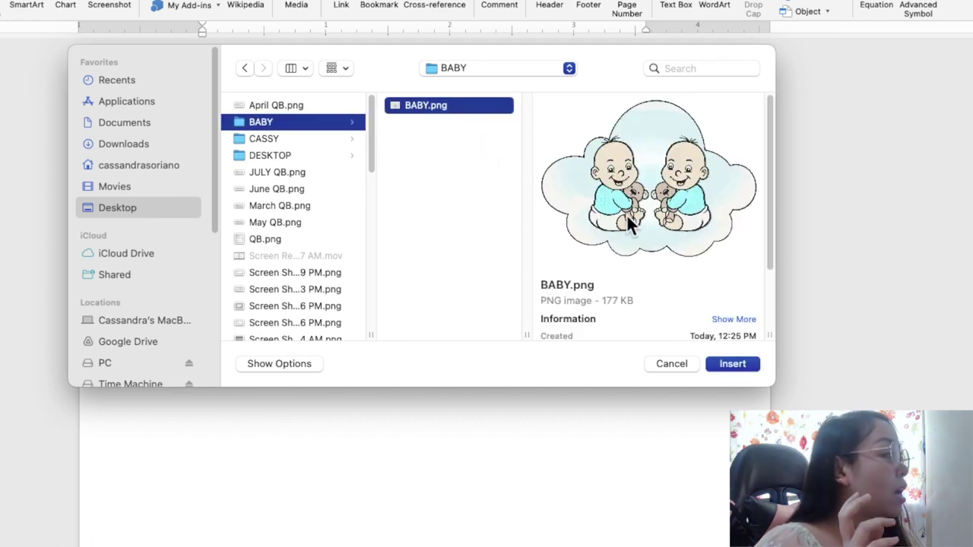
click(726, 364)
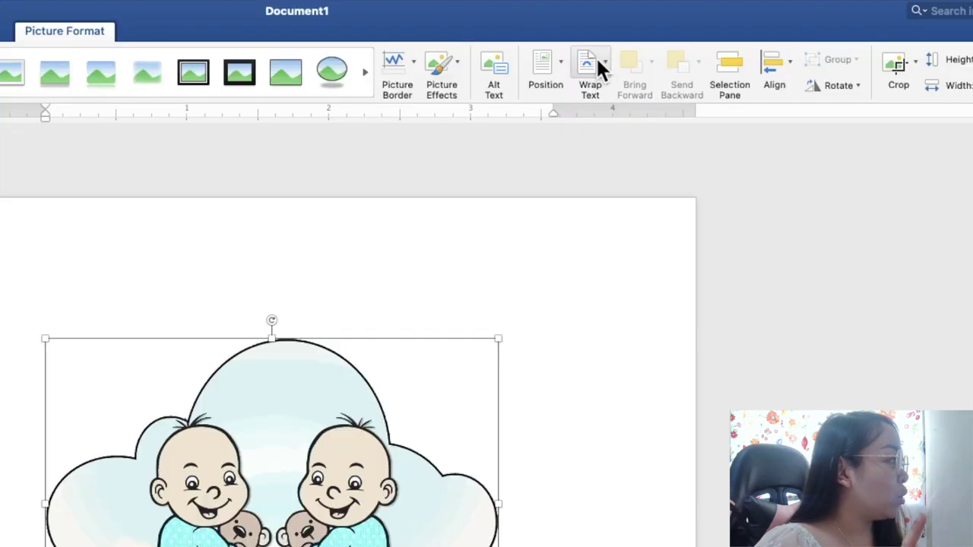
Set the picture's wrapping to Behind Text and move it up toward the page top
click(597, 60)
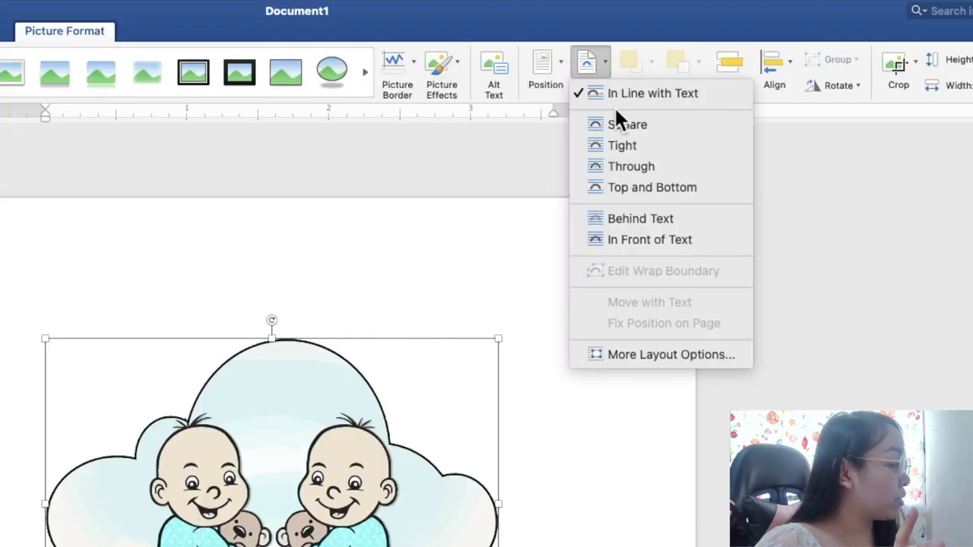
click(623, 218)
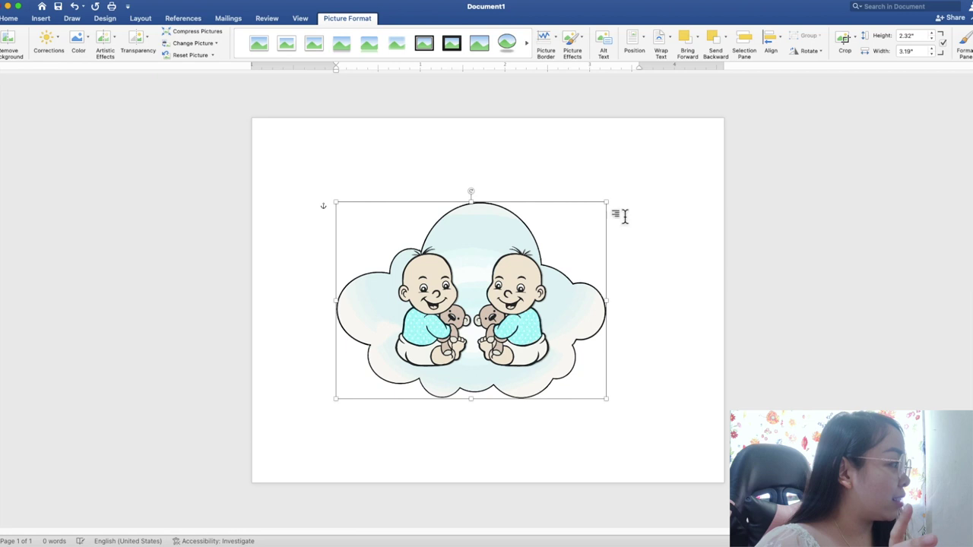
mouse_move(471, 319)
mouse_down()
mouse_move(513, 281)
mouse_move(479, 272)
mouse_move(484, 264)
mouse_up()
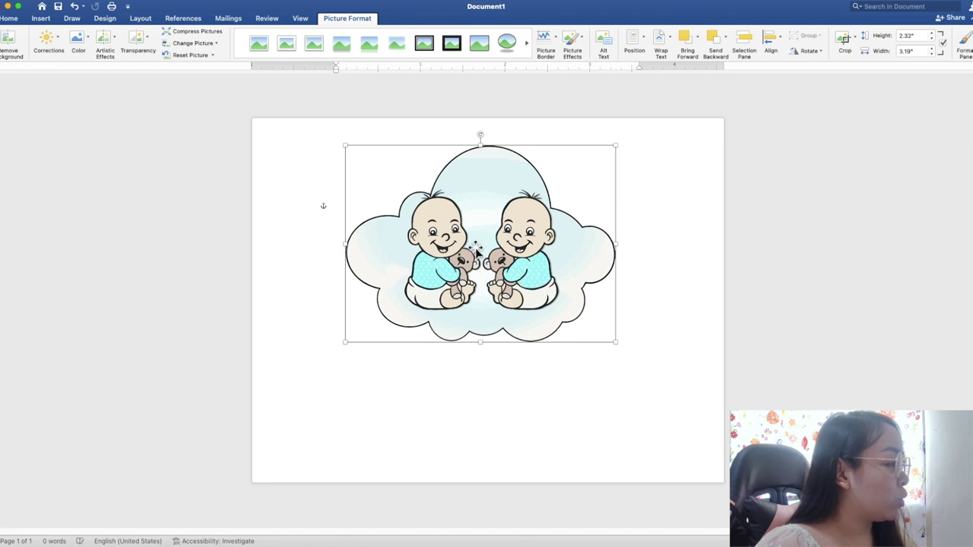
drag(483, 264, 462, 243)
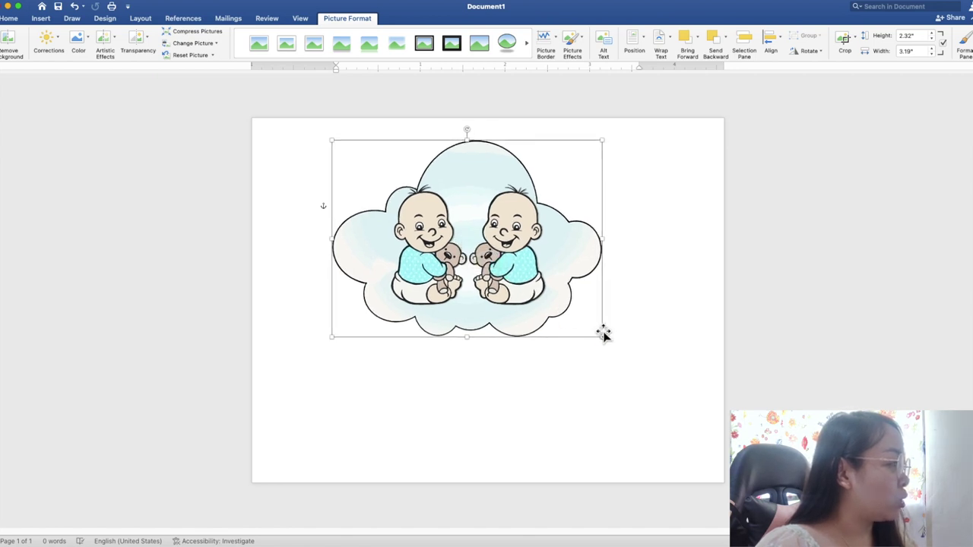
Enlarge the twin-babies picture to about 2.85" by 3.91" and settle it in place
drag(601, 336, 657, 376)
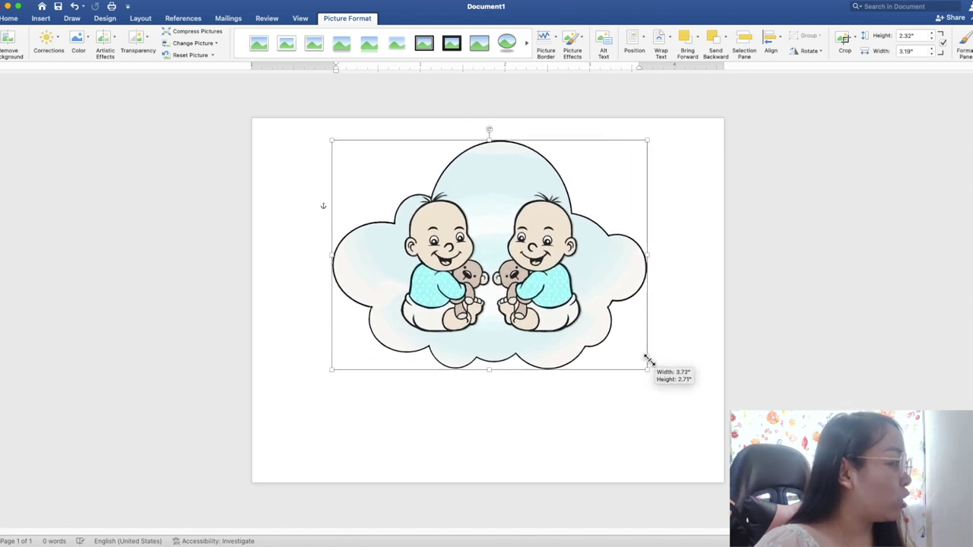
drag(542, 302, 530, 292)
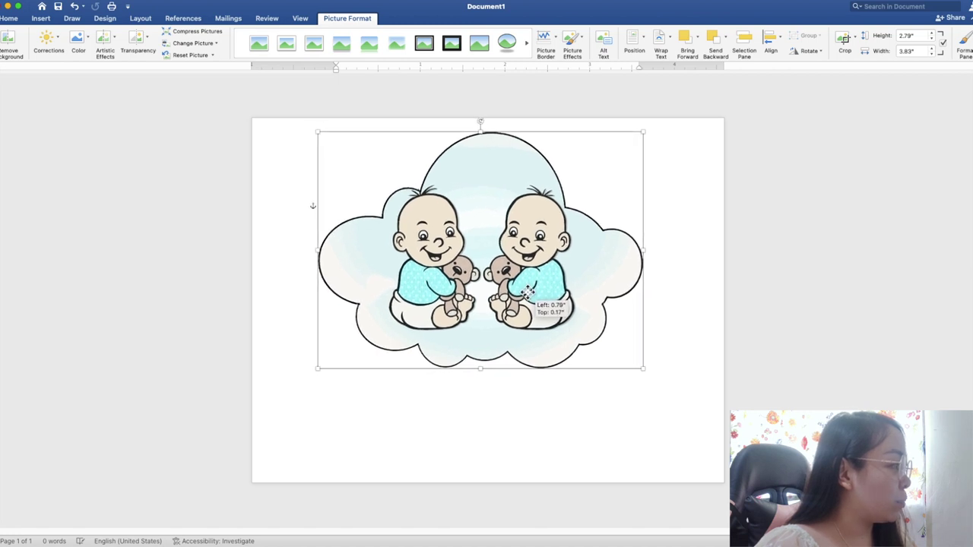
drag(530, 293, 530, 294)
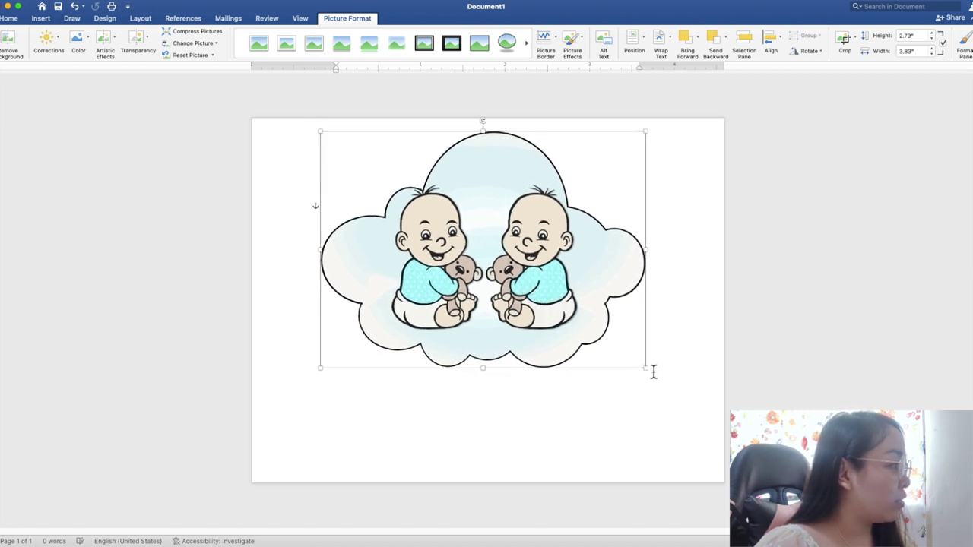
drag(645, 368, 653, 372)
drag(580, 315, 580, 315)
click(779, 310)
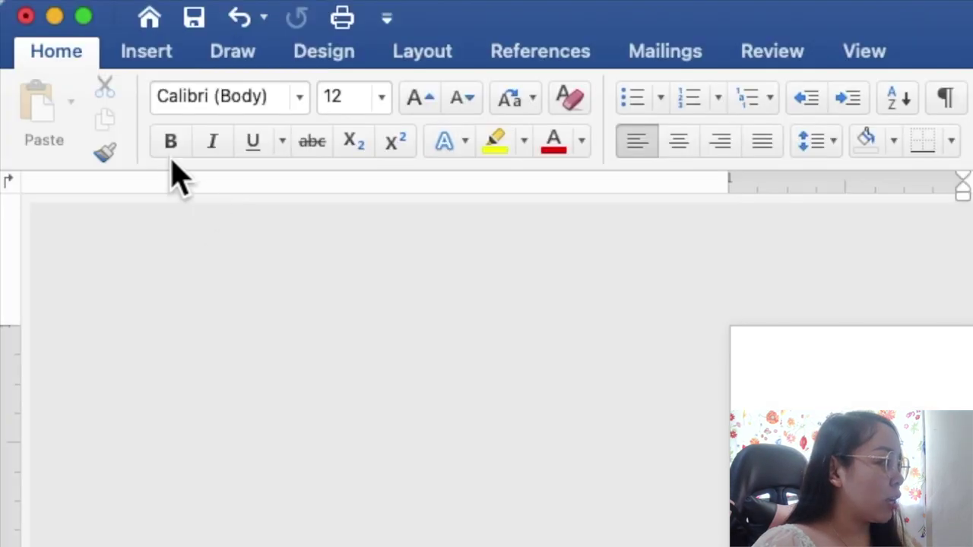
Draw a wide rectangle beneath the twin-babies picture
click(38, 20)
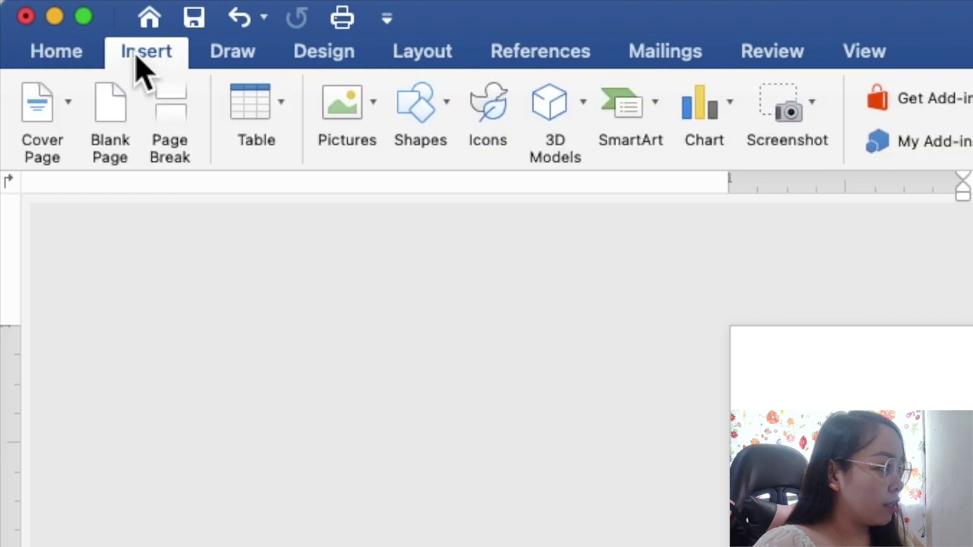
click(407, 116)
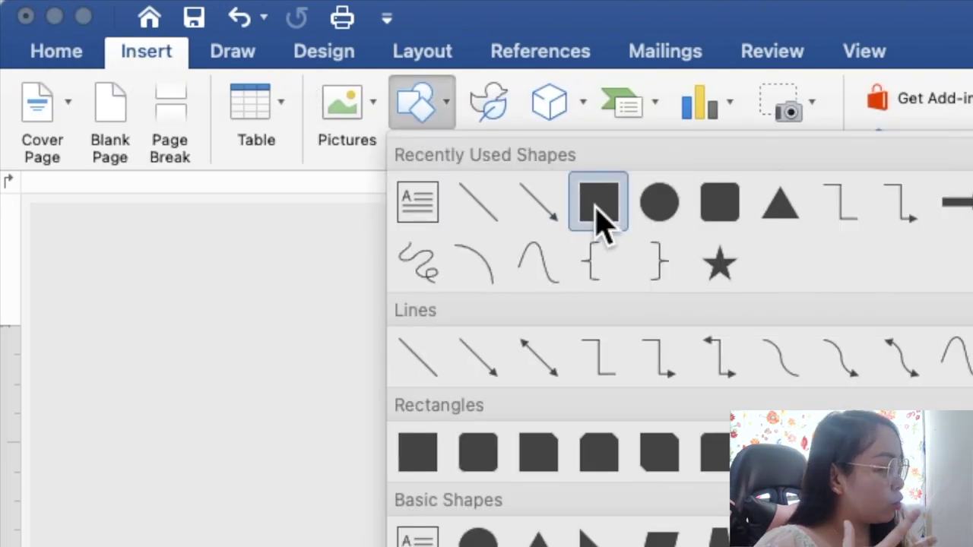
click(595, 204)
drag(286, 332, 669, 411)
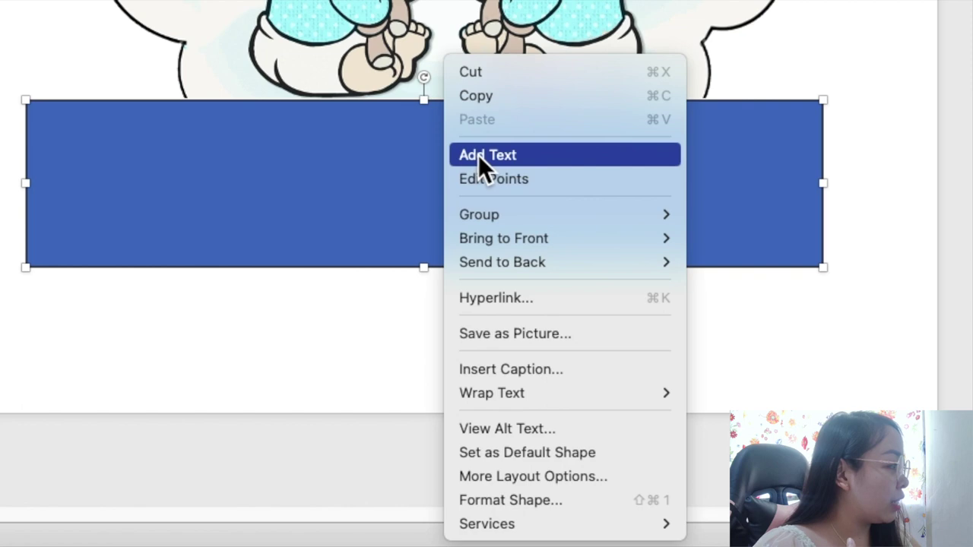
Add the text 'Dom & Jef' inside the rectangle and select it
click(471, 155)
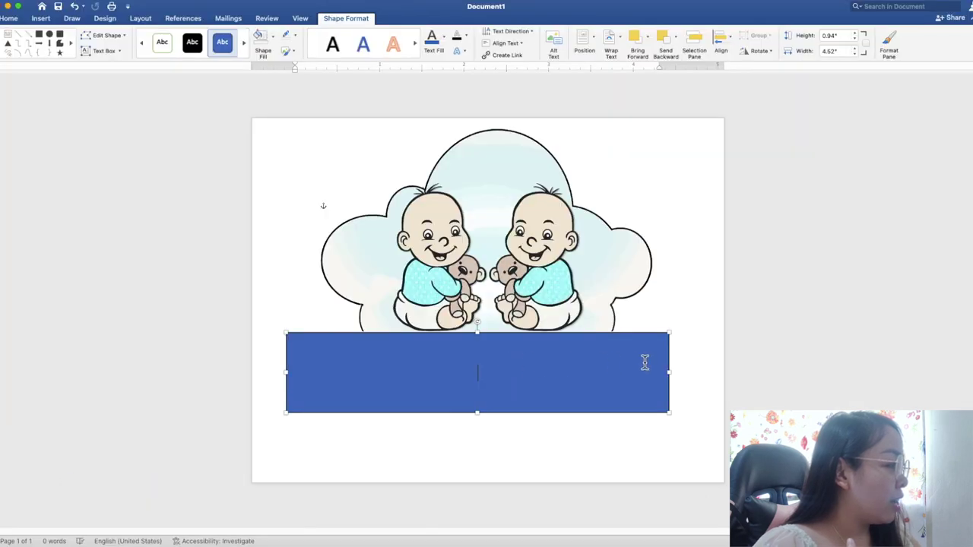
scroll(644, 357, up, 5)
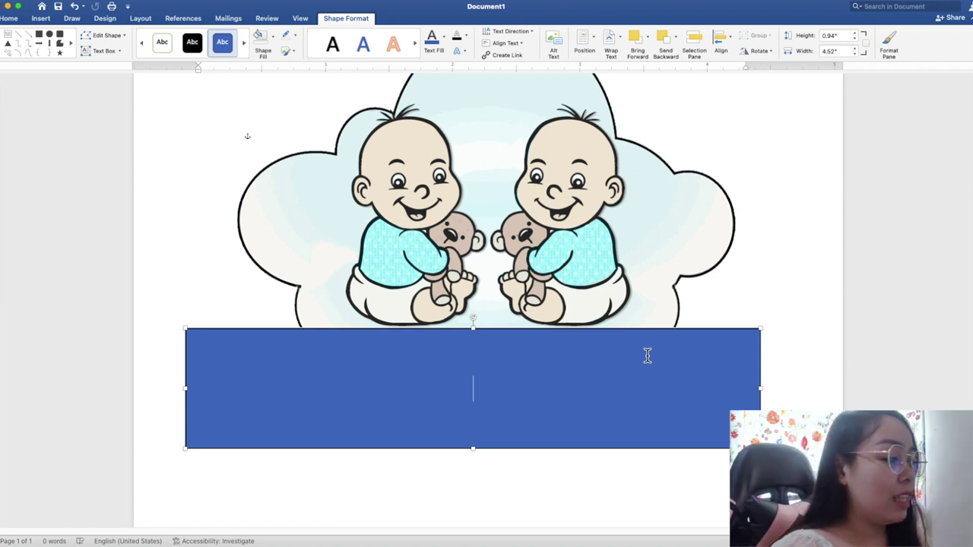
text(D)
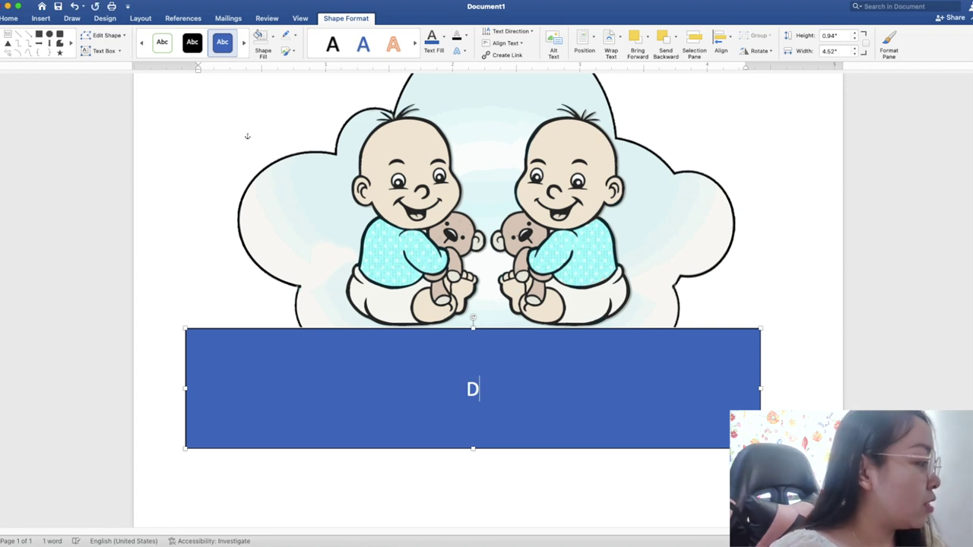
text(o)
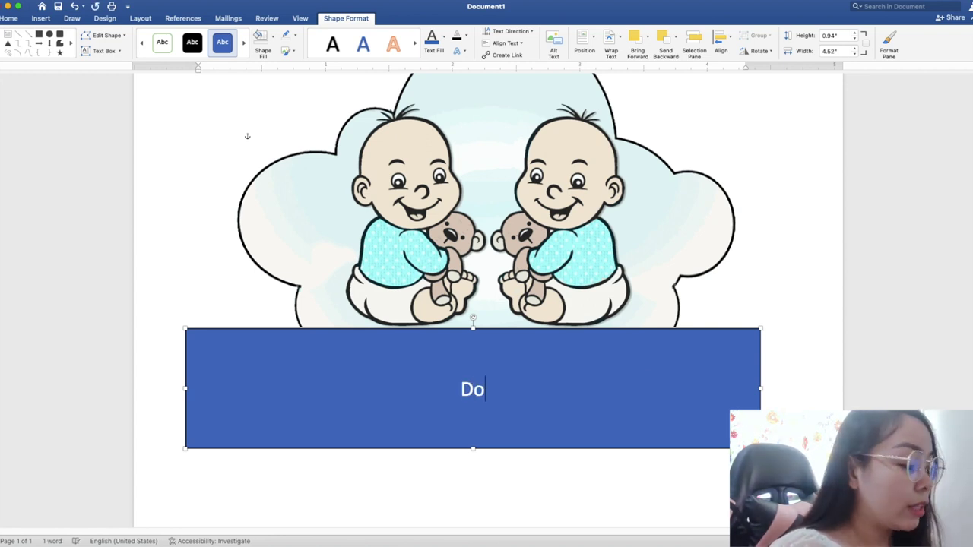
text(m)
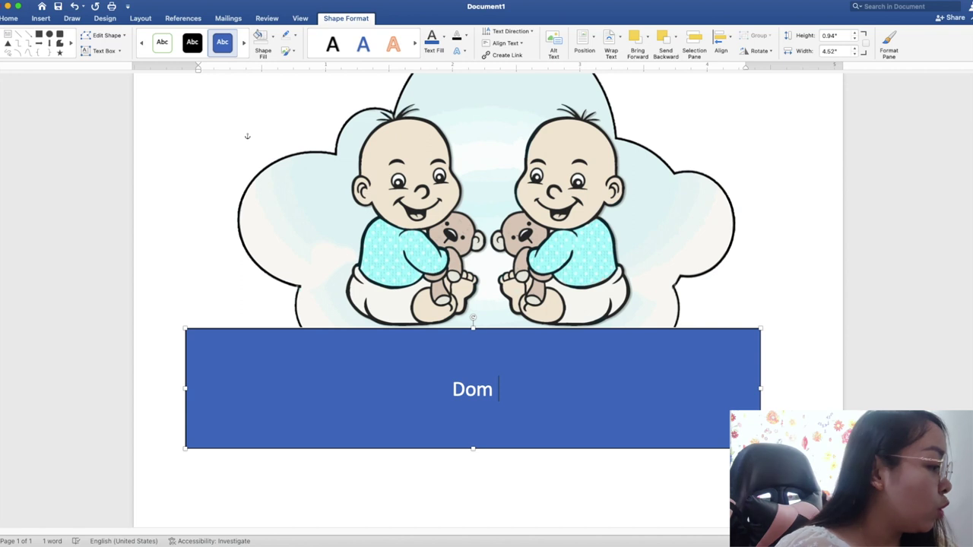
text( &)
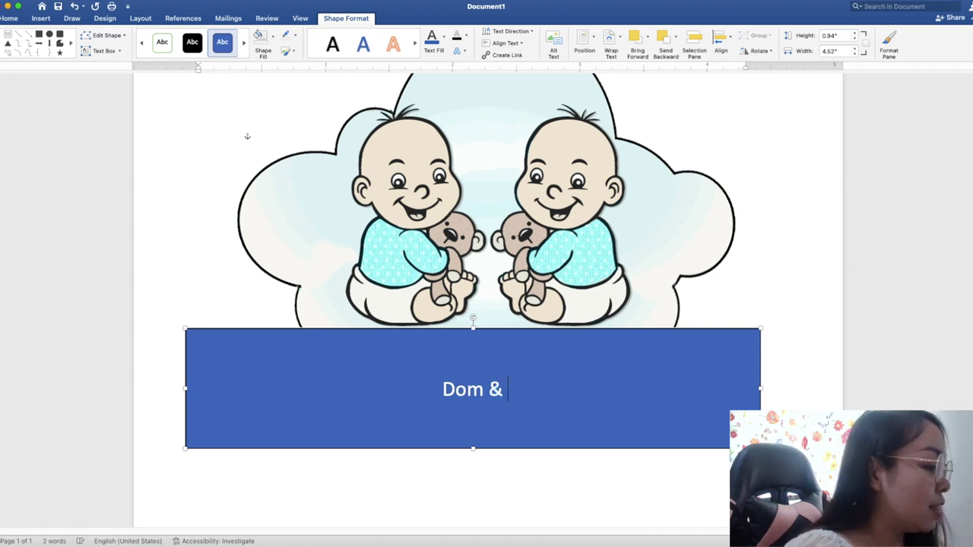
text( Jef)
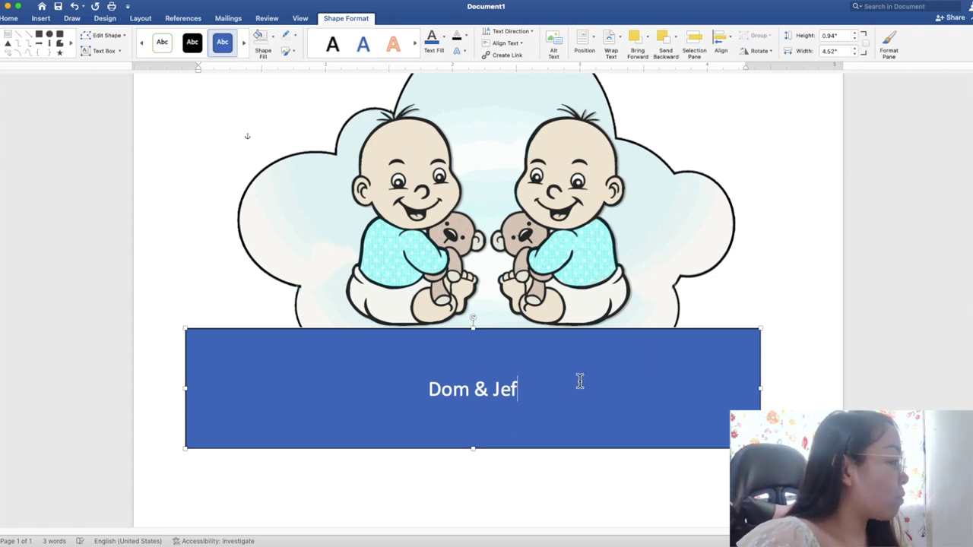
drag(527, 391, 446, 401)
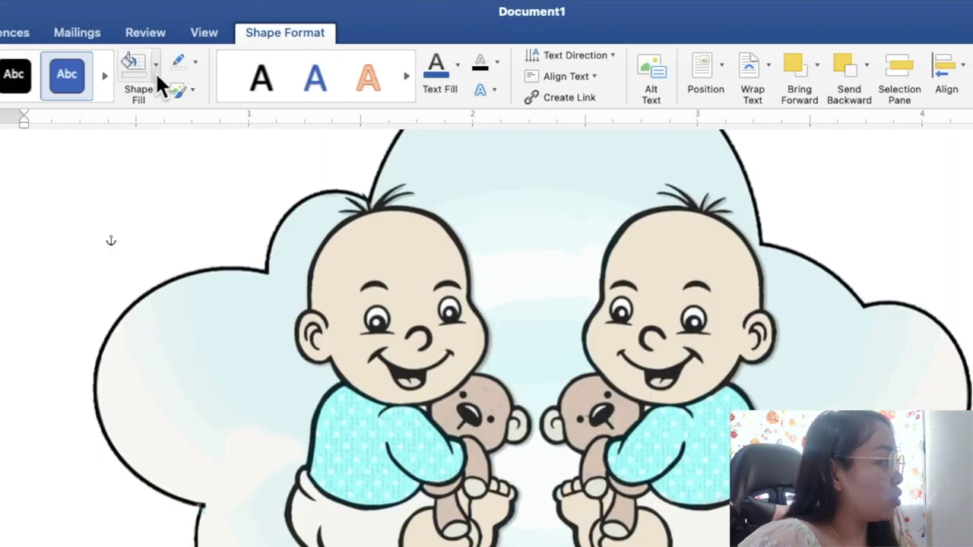
Set the rectangle's shape fill and outline to none
click(156, 72)
click(164, 104)
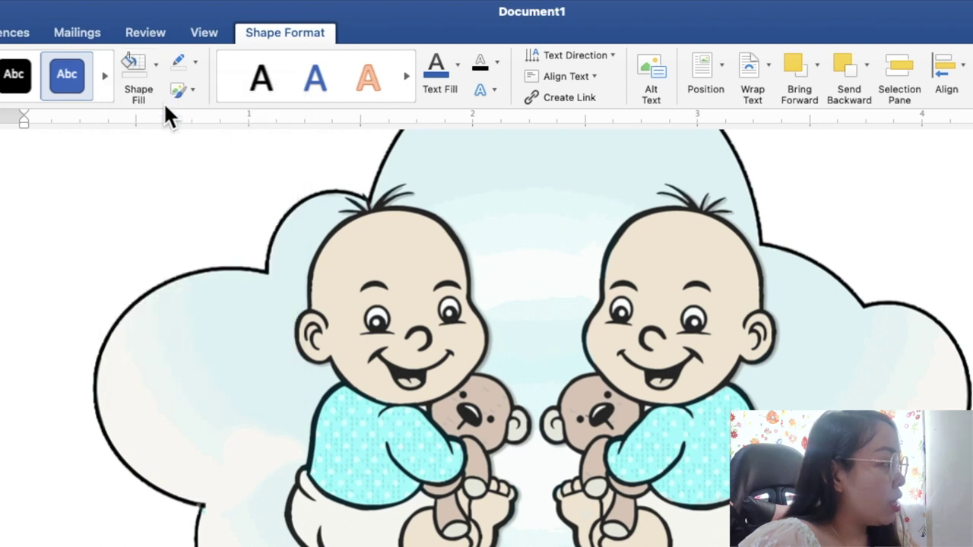
click(196, 62)
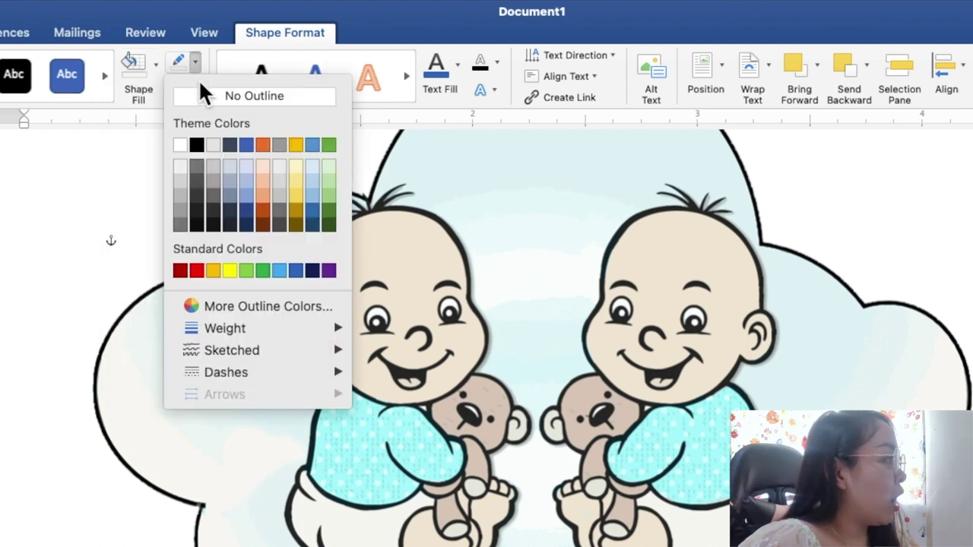
click(203, 92)
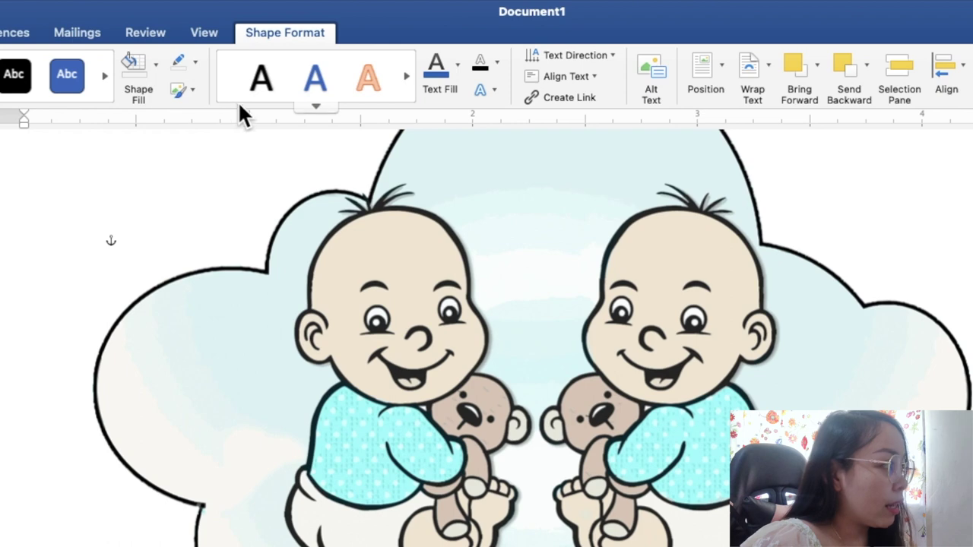
Color the 'Dom & Jef' text with the light cyan sampled from the babies' shirts
click(457, 64)
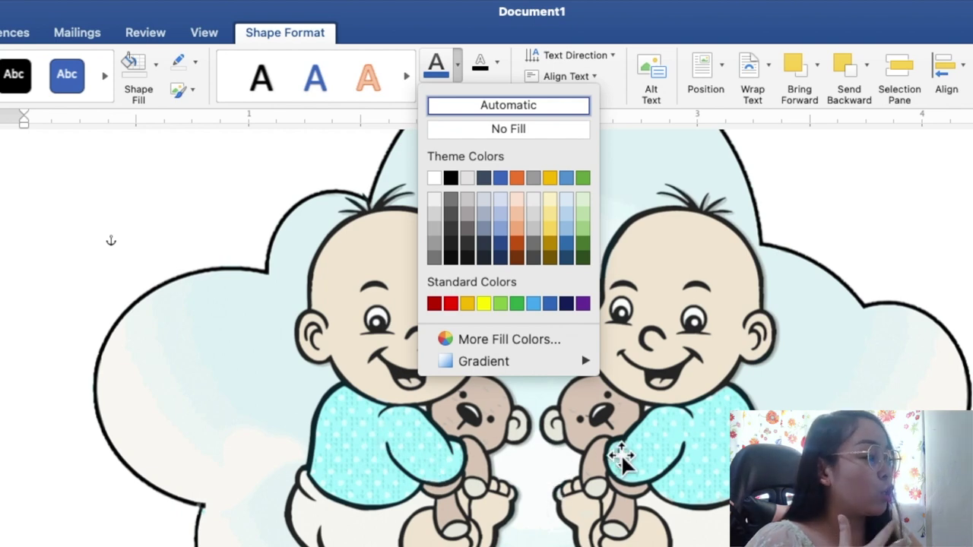
click(504, 339)
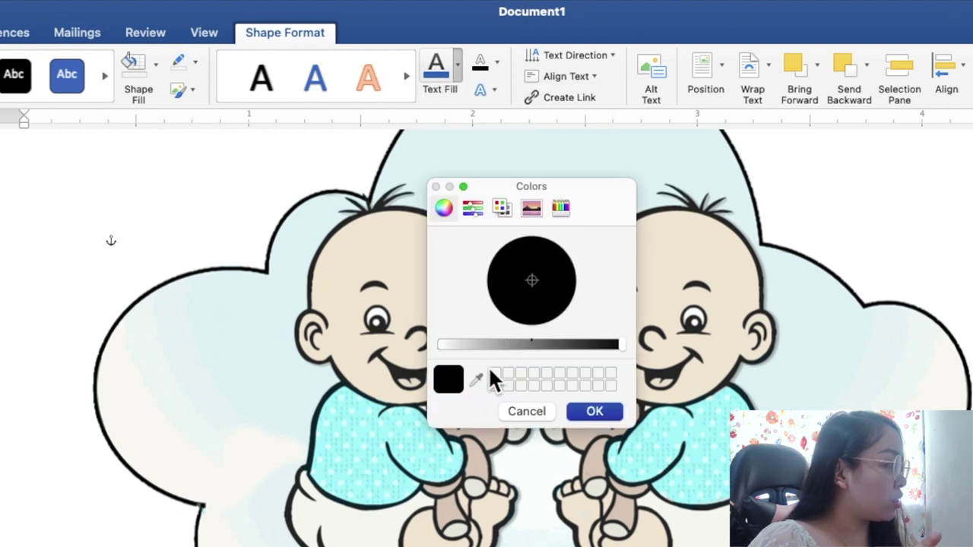
click(476, 377)
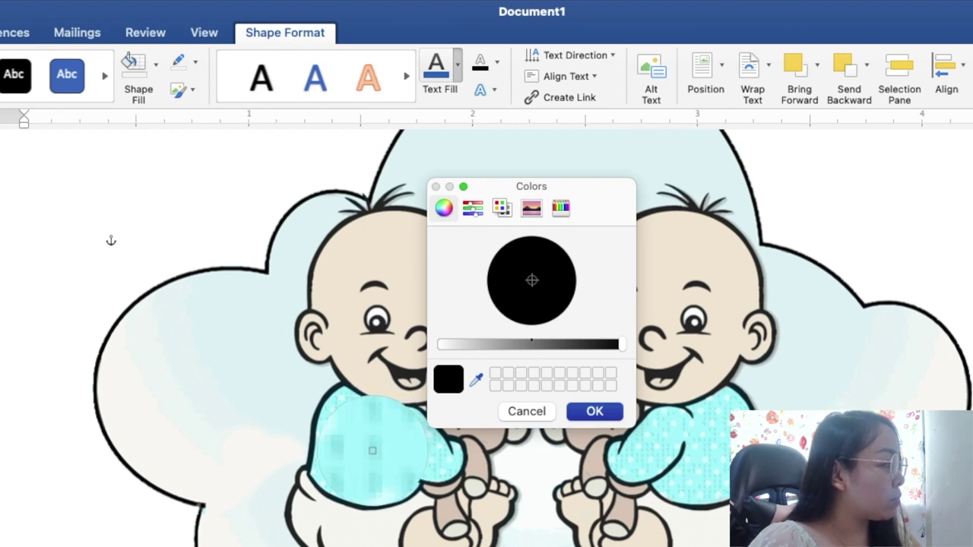
click(373, 451)
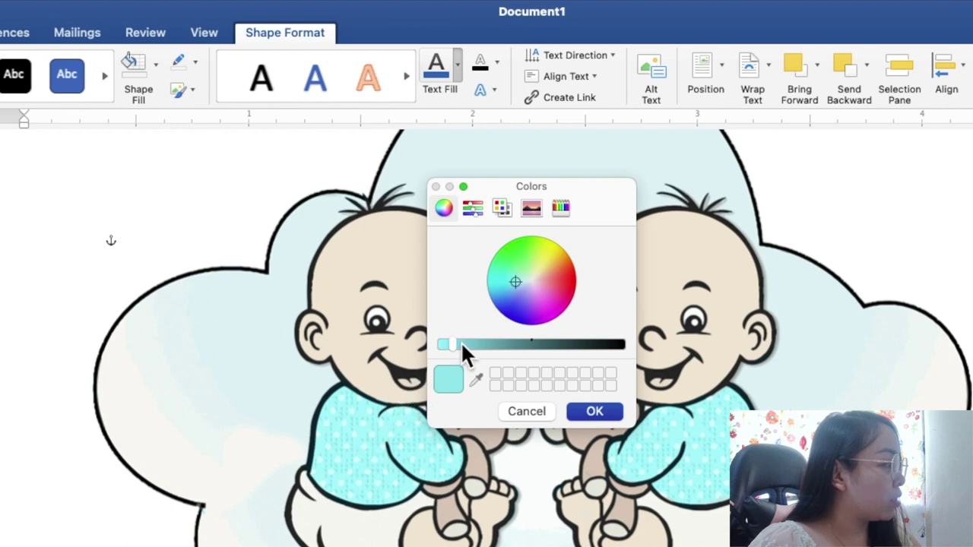
click(612, 416)
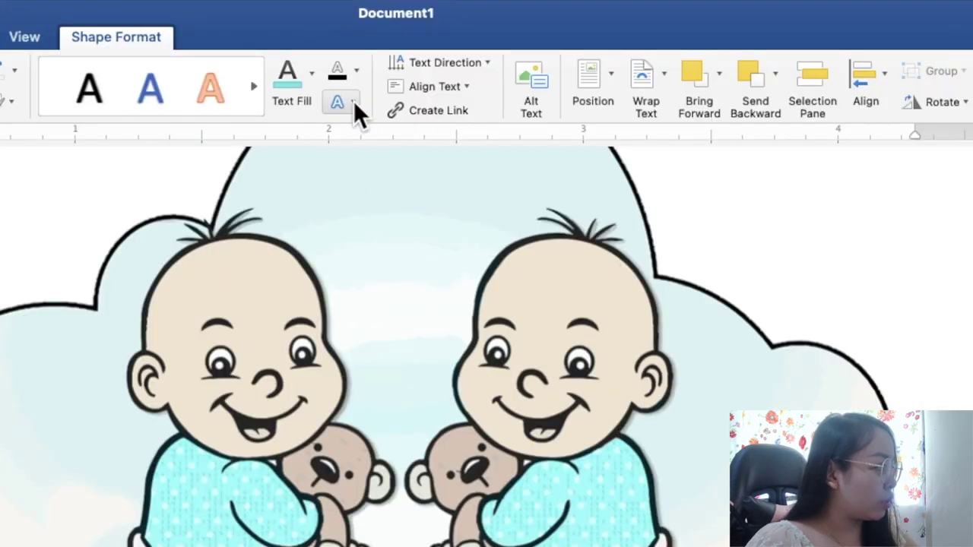
Apply the Circle bevel text effect to the 'Dom & Jef' title
click(353, 101)
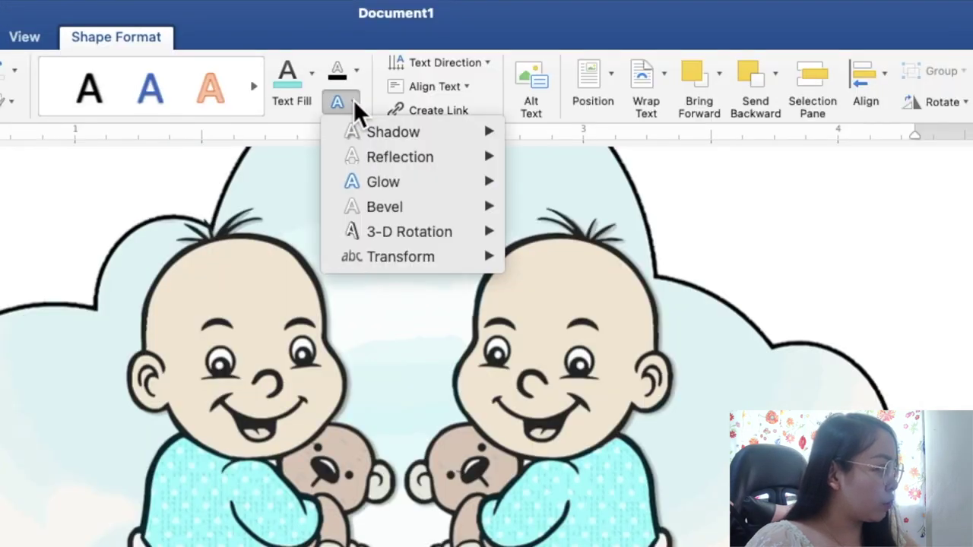
mouse_move(385, 206)
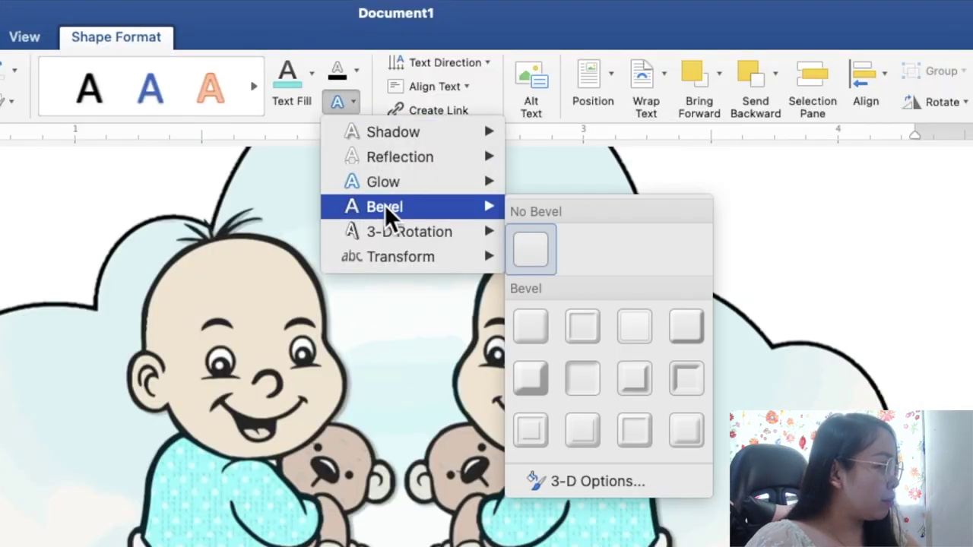
click(532, 327)
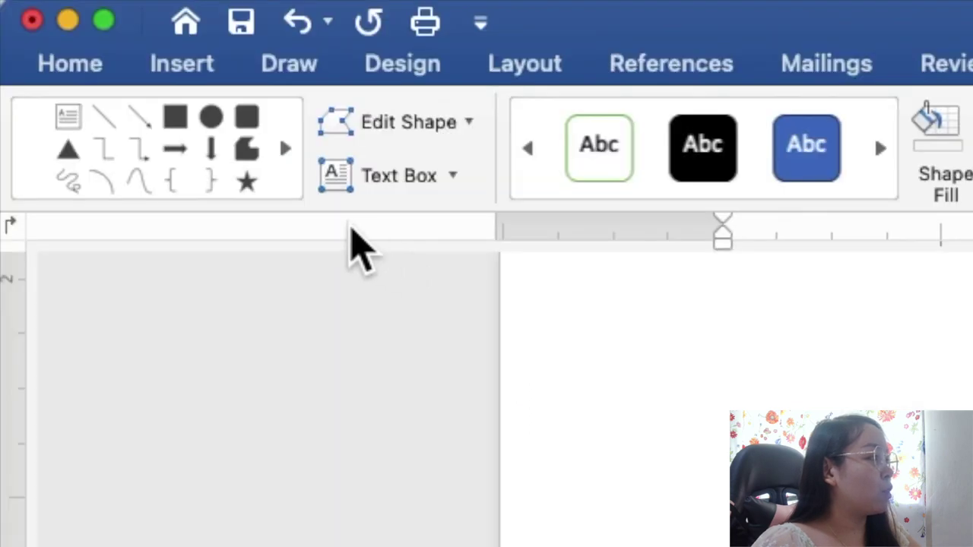
Format the 'Dom & Jef' title in the Cooper font at size 40
click(73, 67)
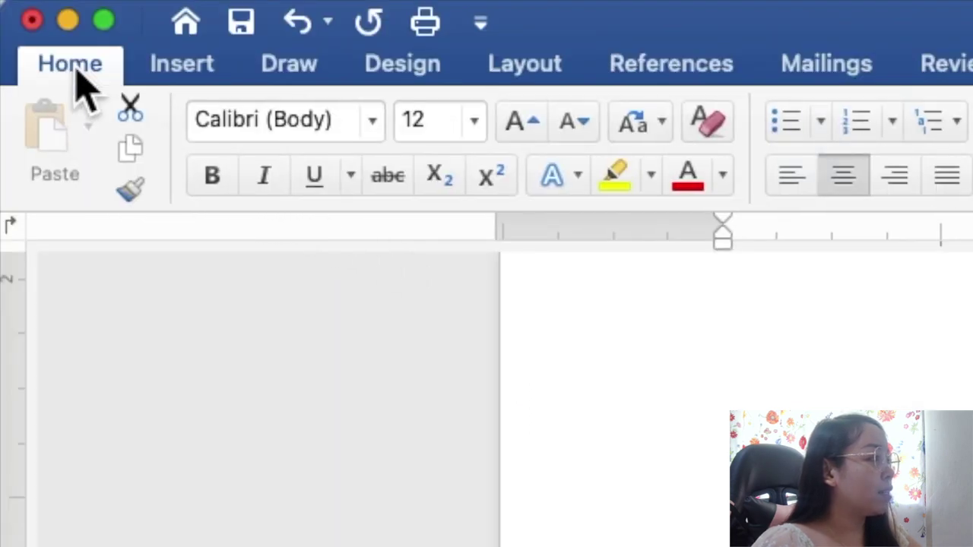
click(372, 122)
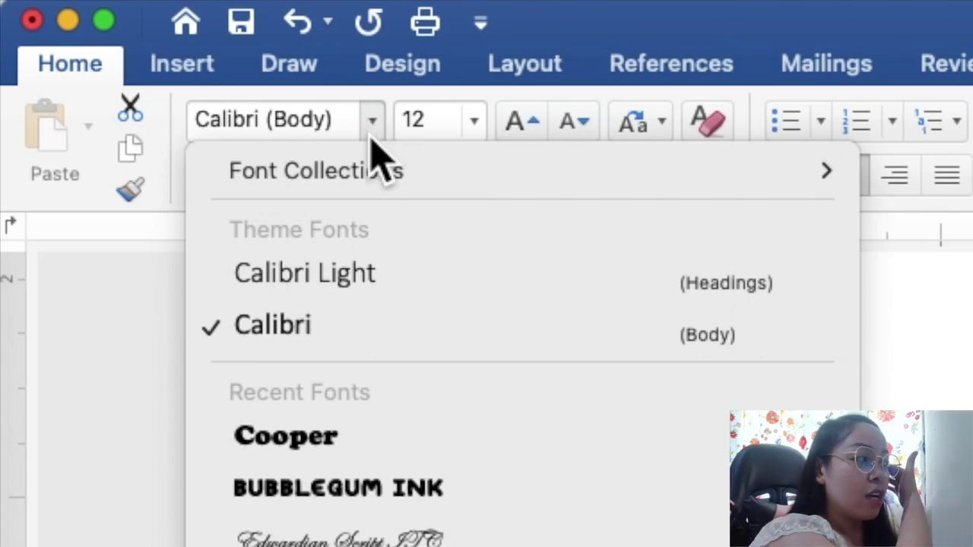
click(391, 455)
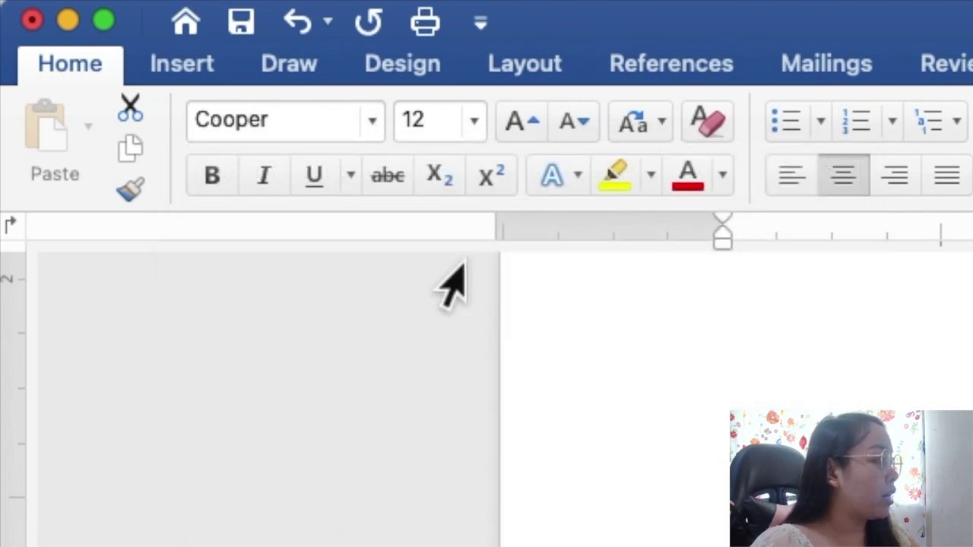
click(441, 121)
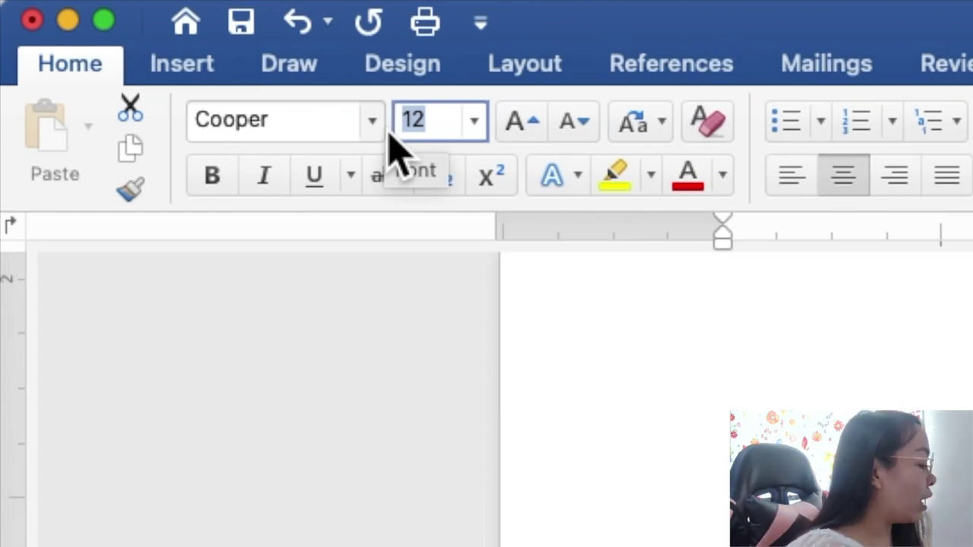
text(40)
key(Return)
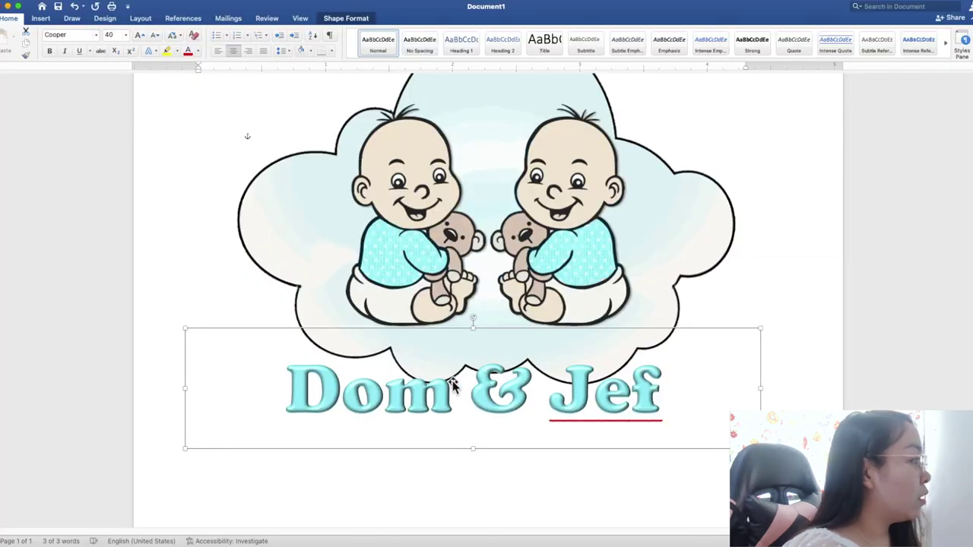
scroll(504, 387, down, 2)
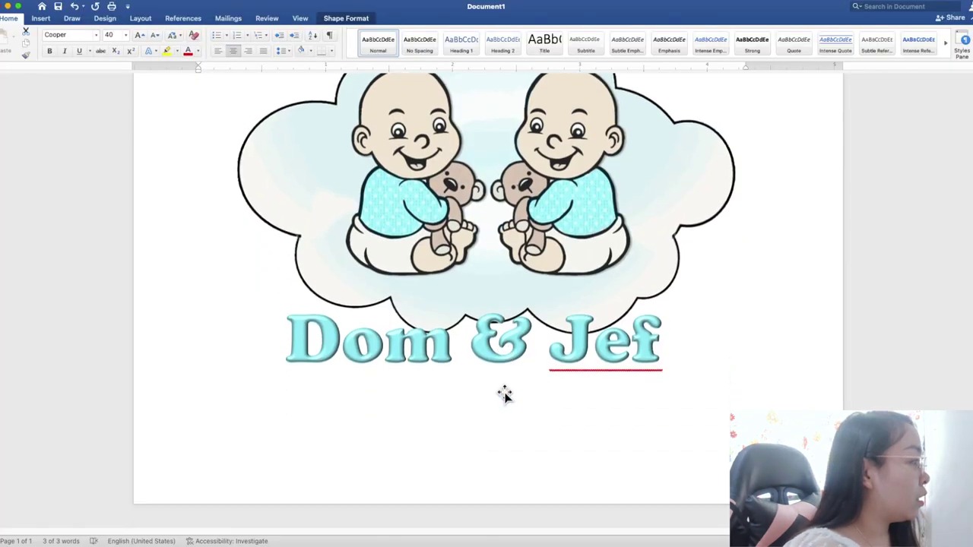
Enlarge the title to size 45 and nudge it down and right, centred under the picture
drag(537, 279, 535, 294)
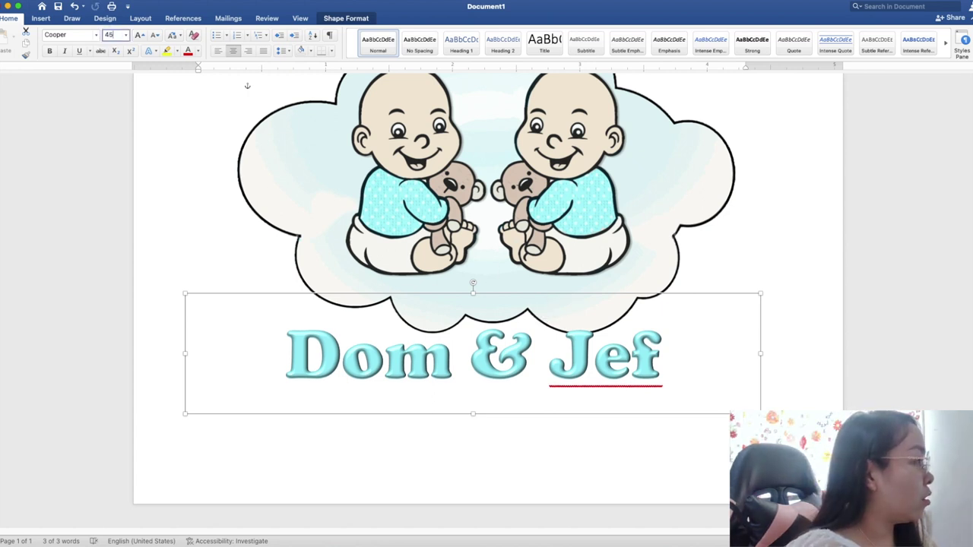
key(Return)
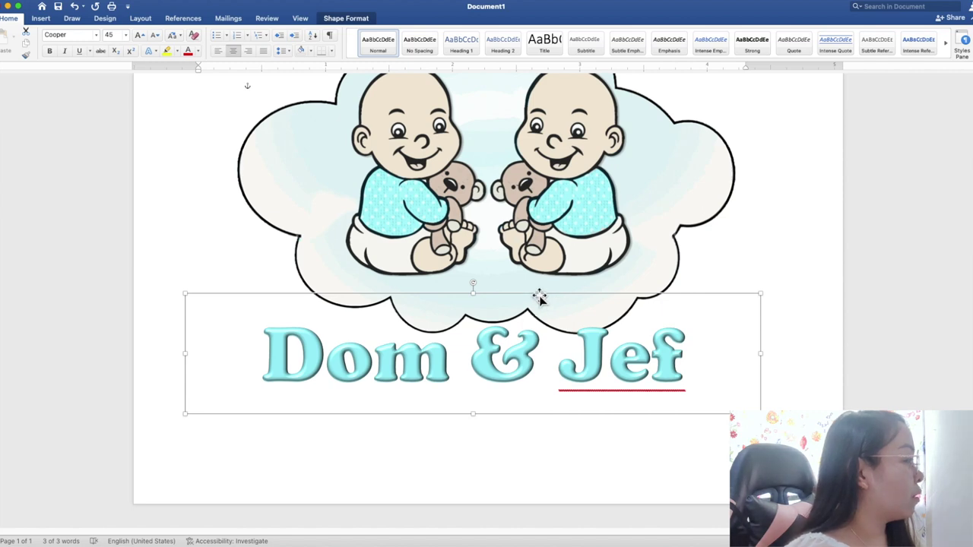
drag(538, 295, 540, 305)
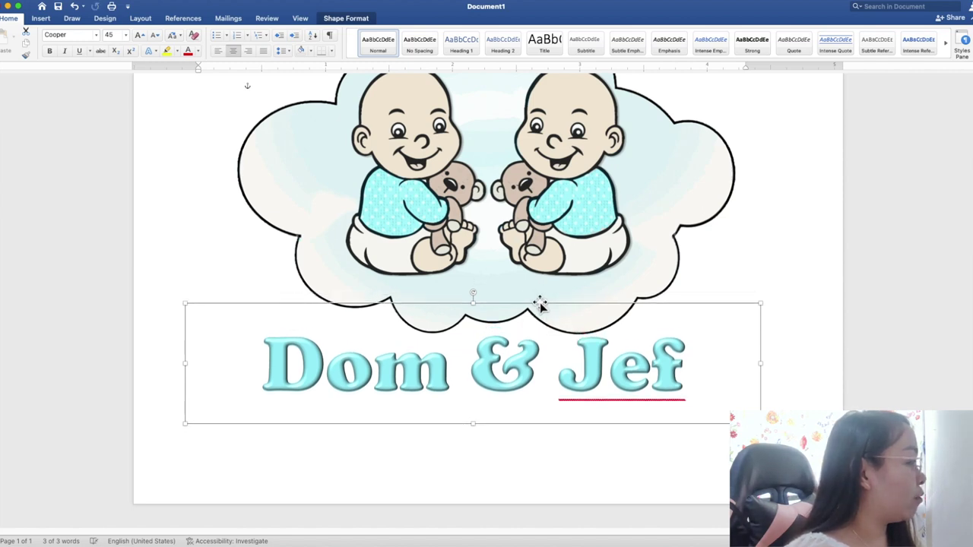
drag(735, 307, 742, 305)
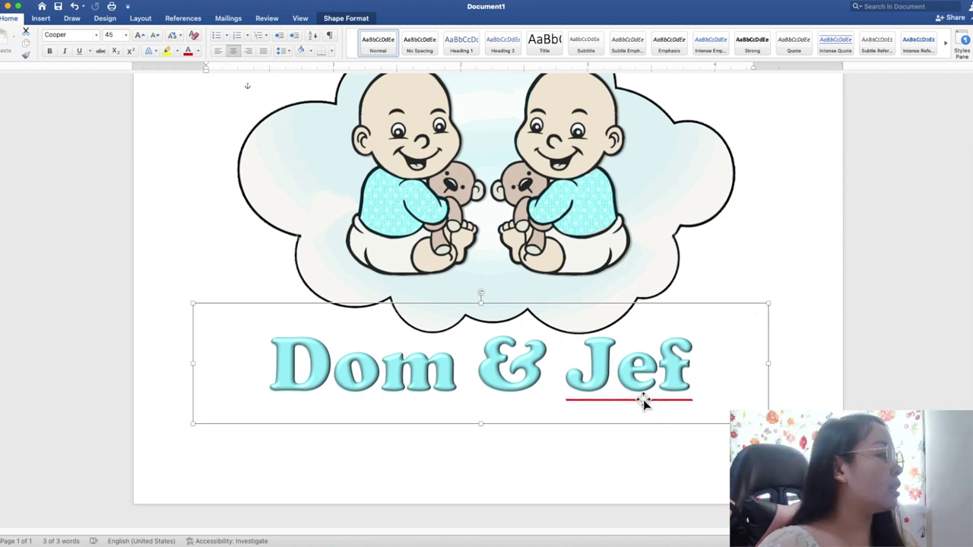
click(908, 358)
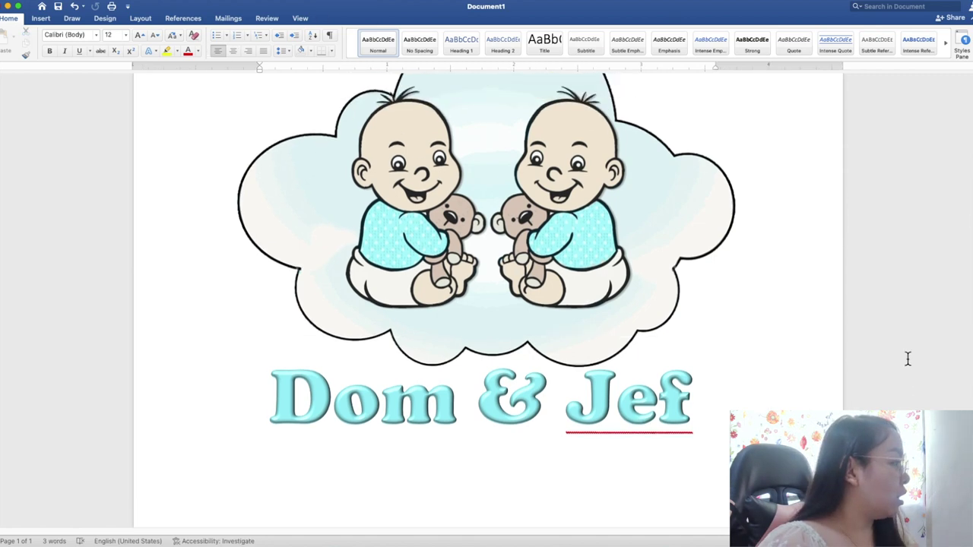
scroll(907, 358, up, 1)
scroll(908, 358, down, 3)
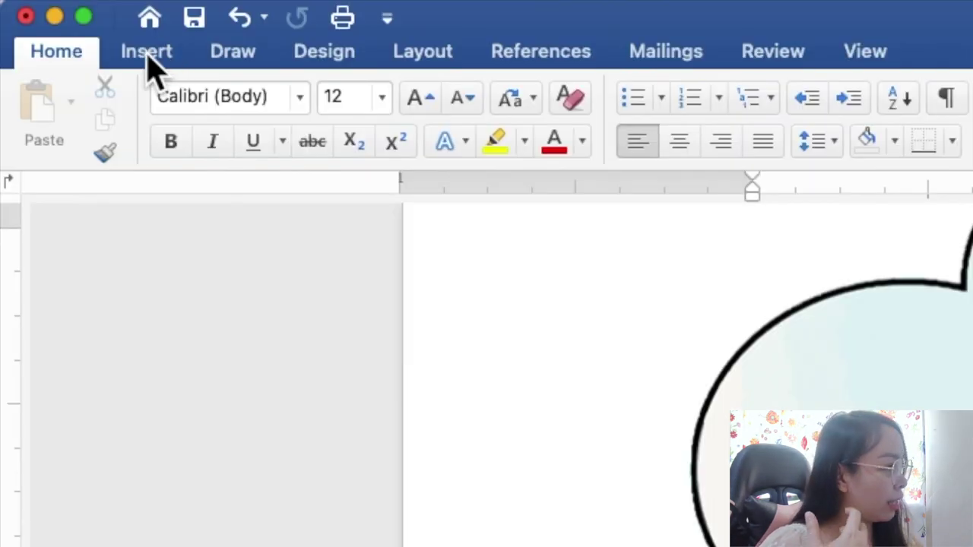
Draw a wide rectangle below the Dom & Jef title
click(41, 19)
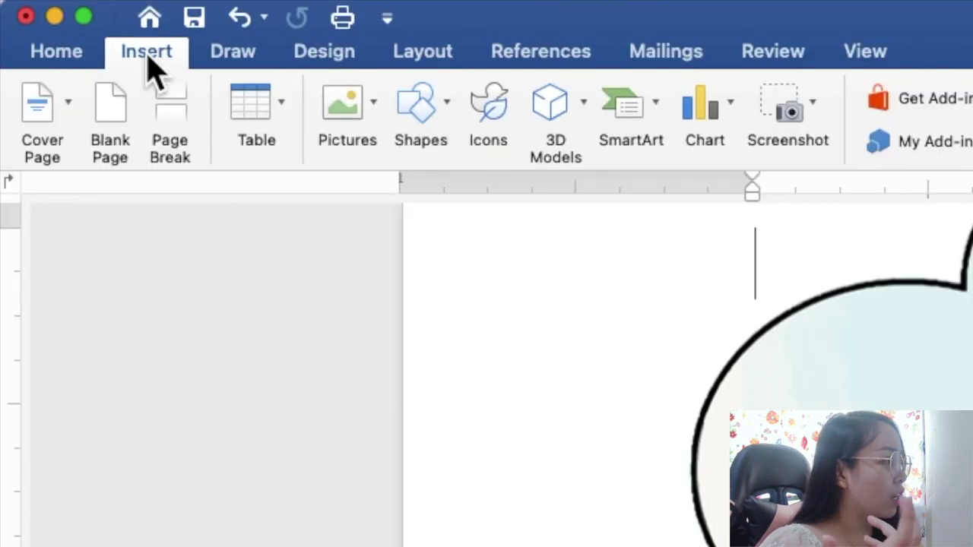
click(427, 123)
click(600, 207)
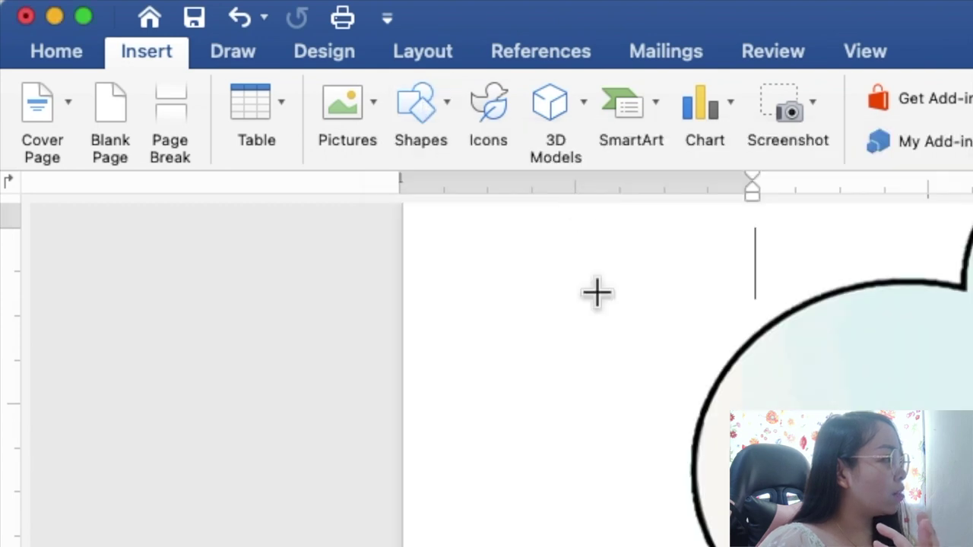
drag(270, 404, 719, 459)
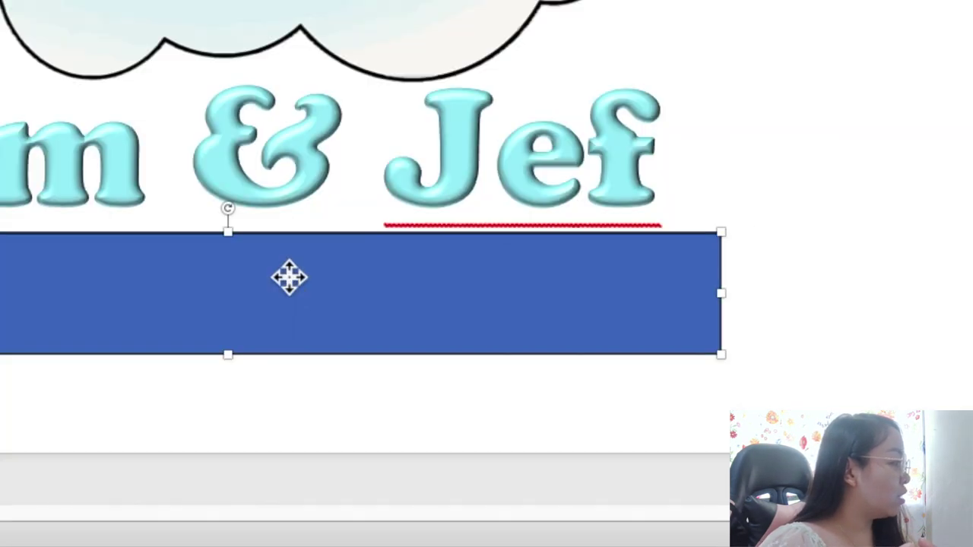
Add the text 'December 25, 2023' inside the rectangle and select it
right_click(523, 424)
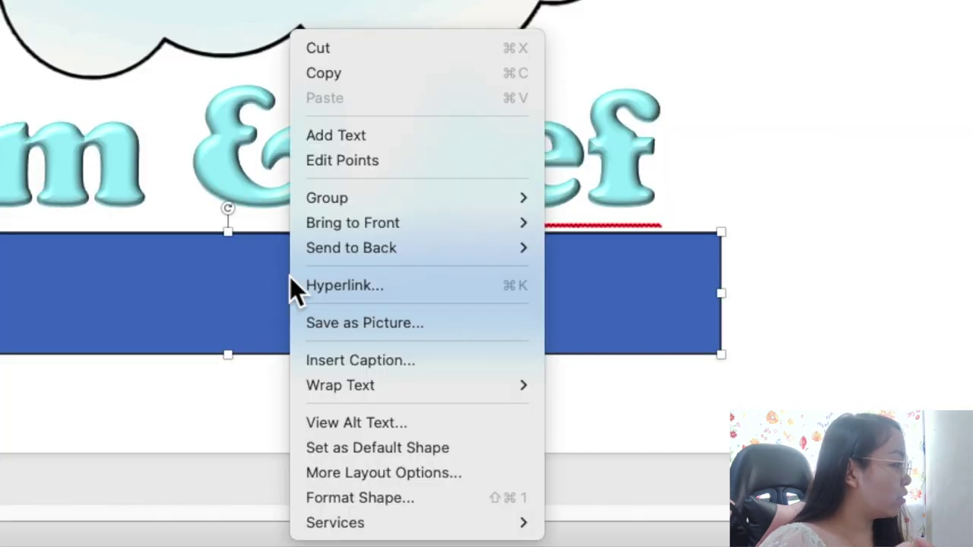
click(342, 134)
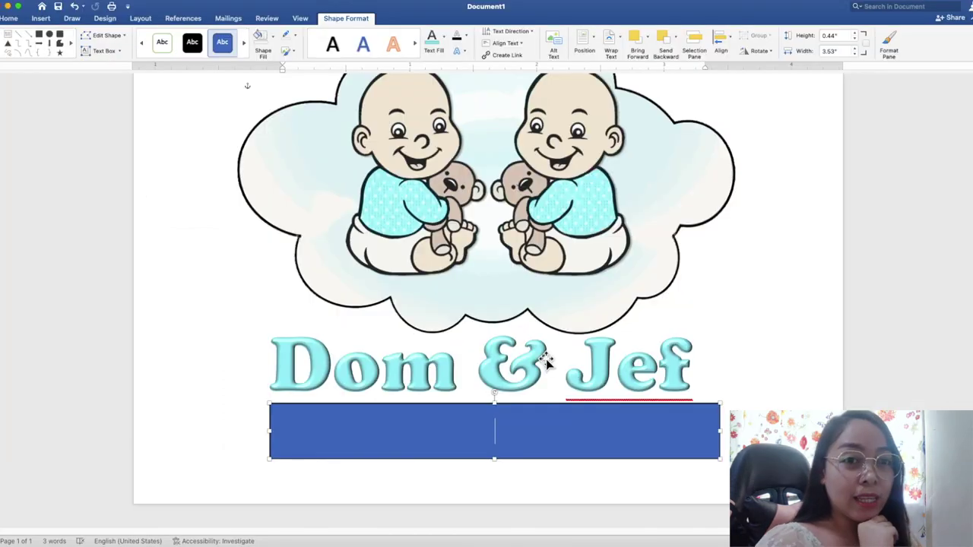
text(Dece)
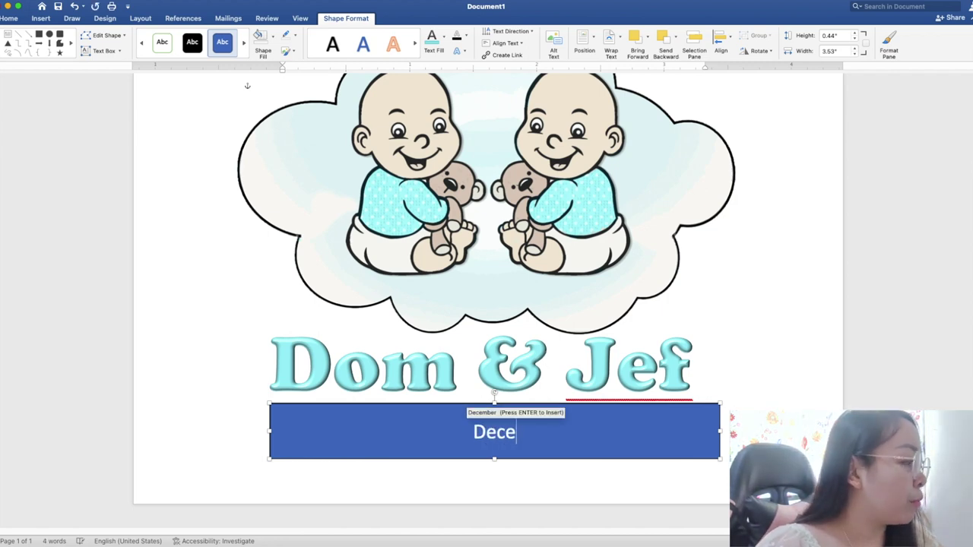
text(mber 25, 2023)
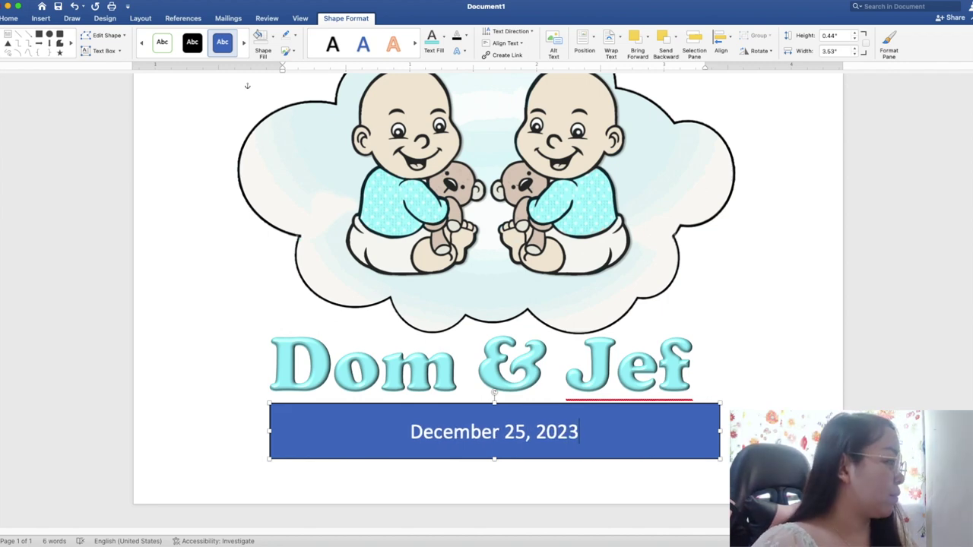
drag(579, 432, 411, 433)
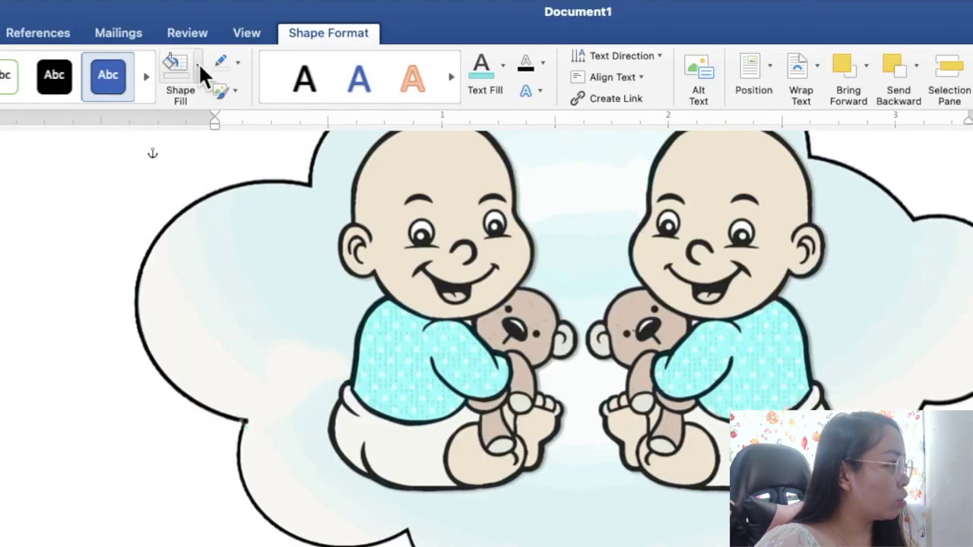
Give the date box No Fill and No Outline, and make the date text black
click(198, 64)
click(198, 100)
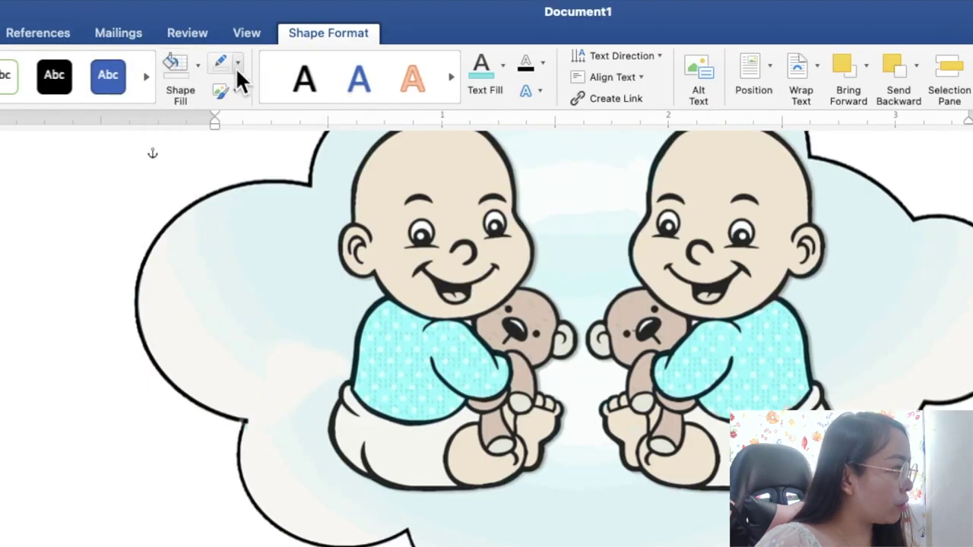
click(237, 64)
click(242, 96)
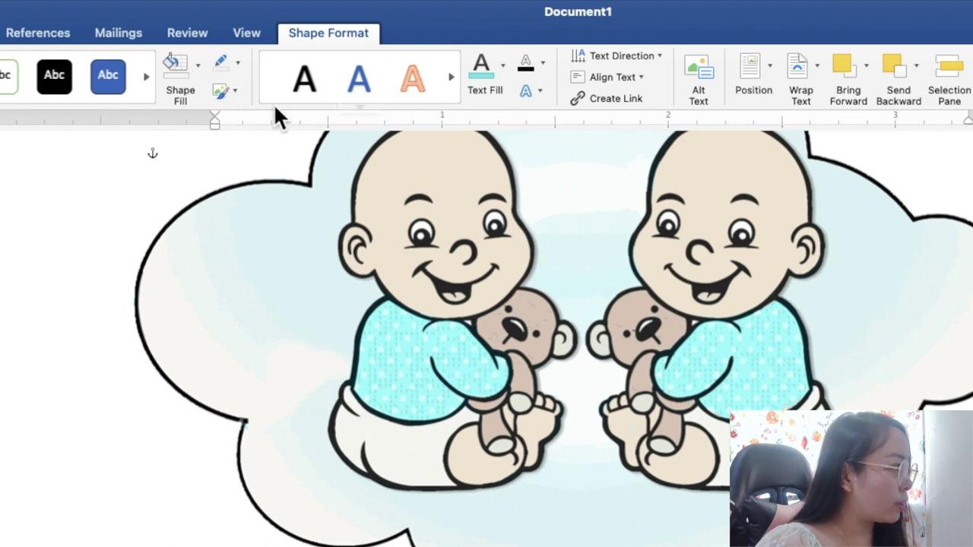
click(504, 66)
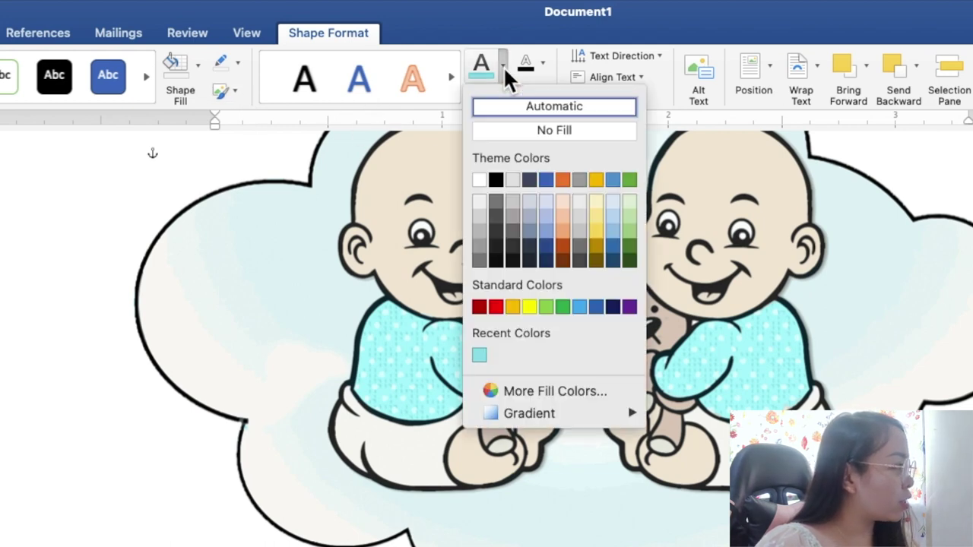
click(495, 179)
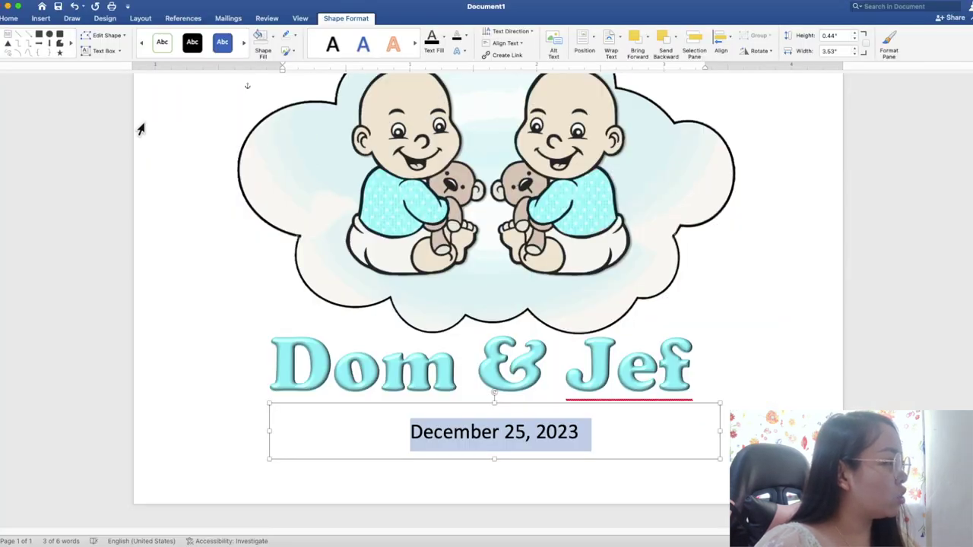
click(11, 19)
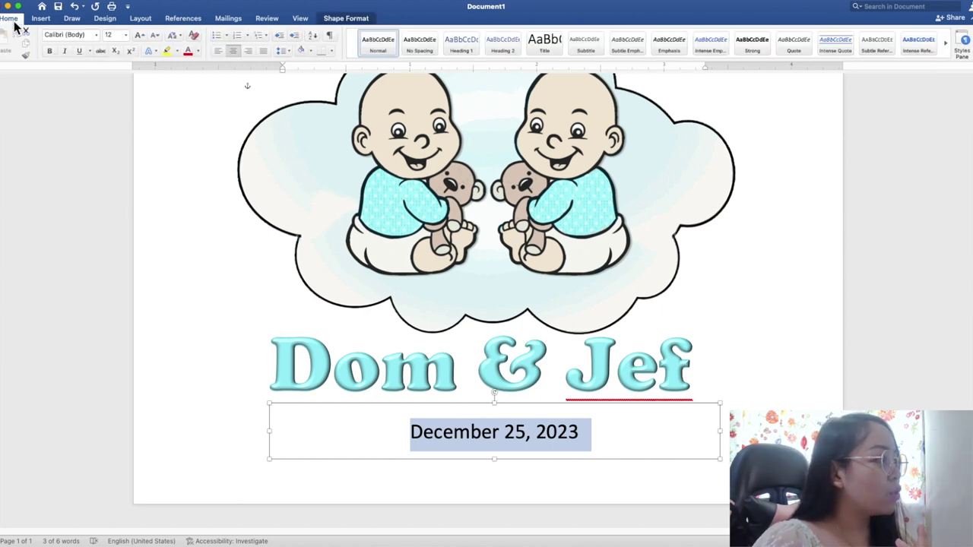
Set the date text to Marker Felt at 14 pt and nudge its box slightly left
click(95, 35)
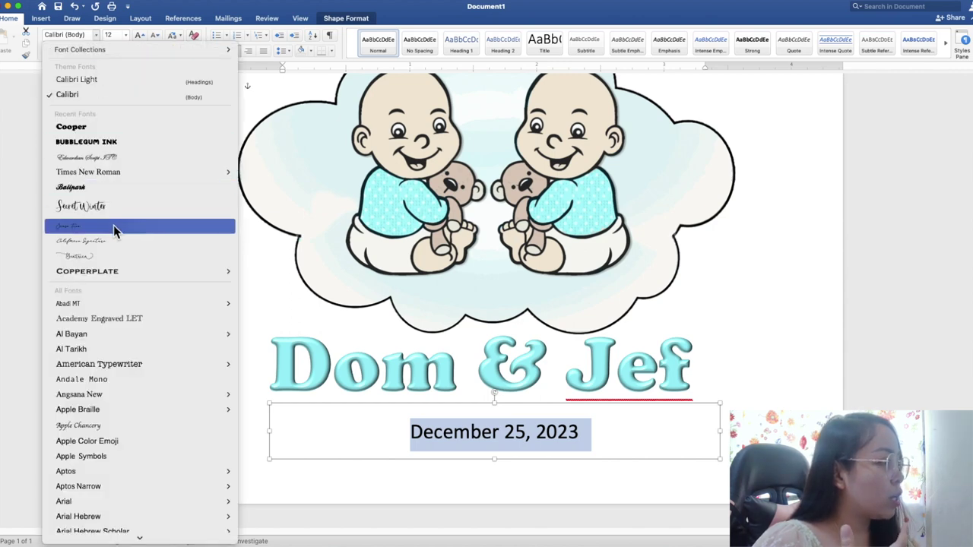
scroll(125, 335, down, 2)
scroll(125, 336, down, 3)
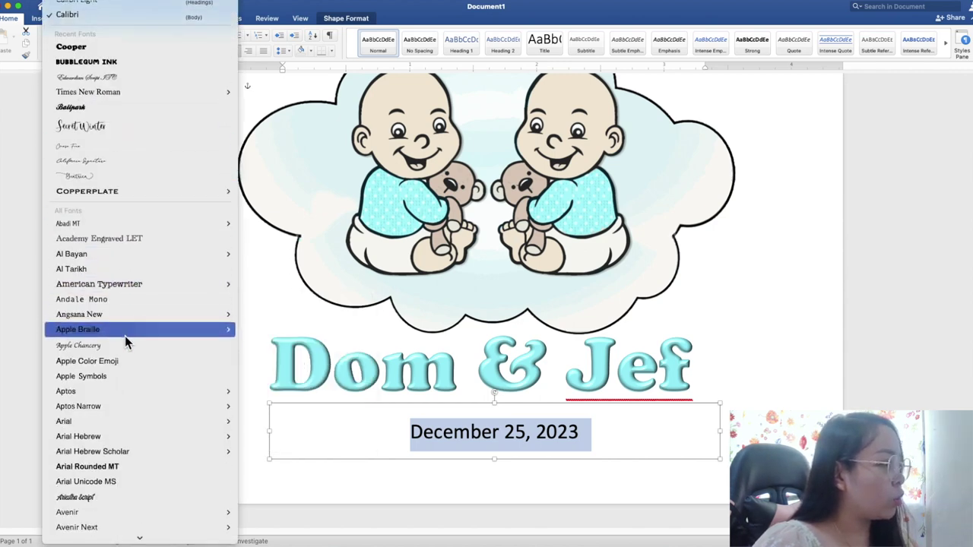
scroll(124, 336, down, 2)
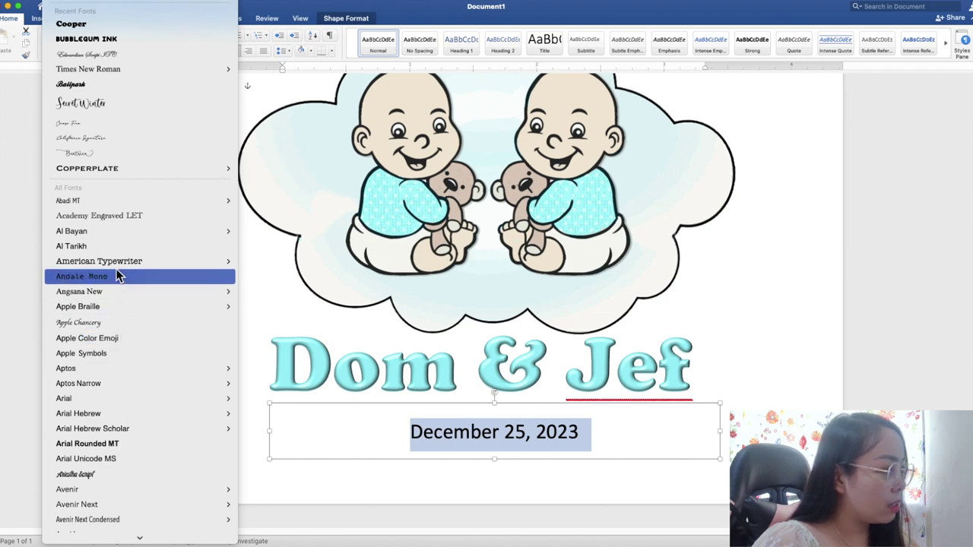
mouse_move(108, 402)
scroll(111, 401, down, 2)
scroll(114, 365, down, 8)
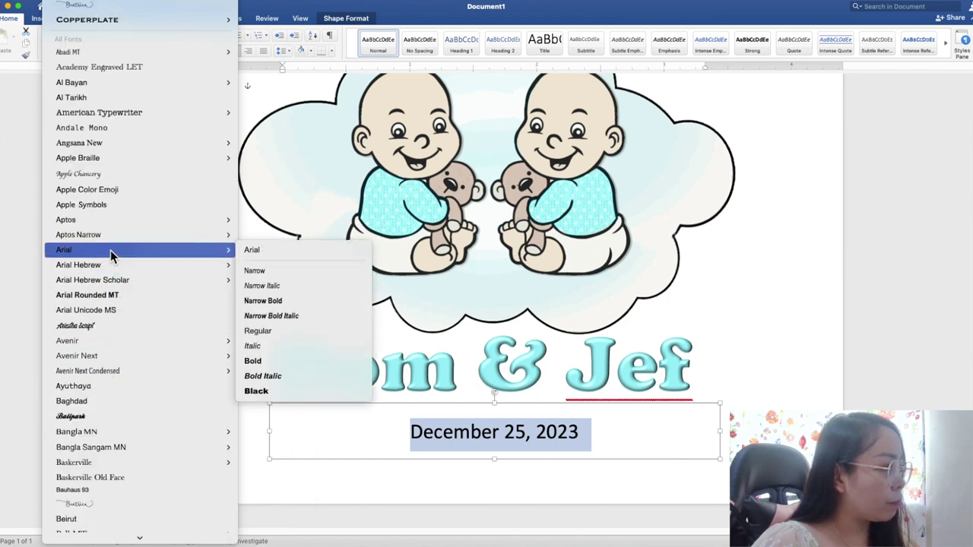
scroll(111, 381, down, 5)
scroll(111, 381, down, 5)
scroll(111, 386, down, 4)
scroll(111, 387, down, 2)
scroll(111, 386, down, 4)
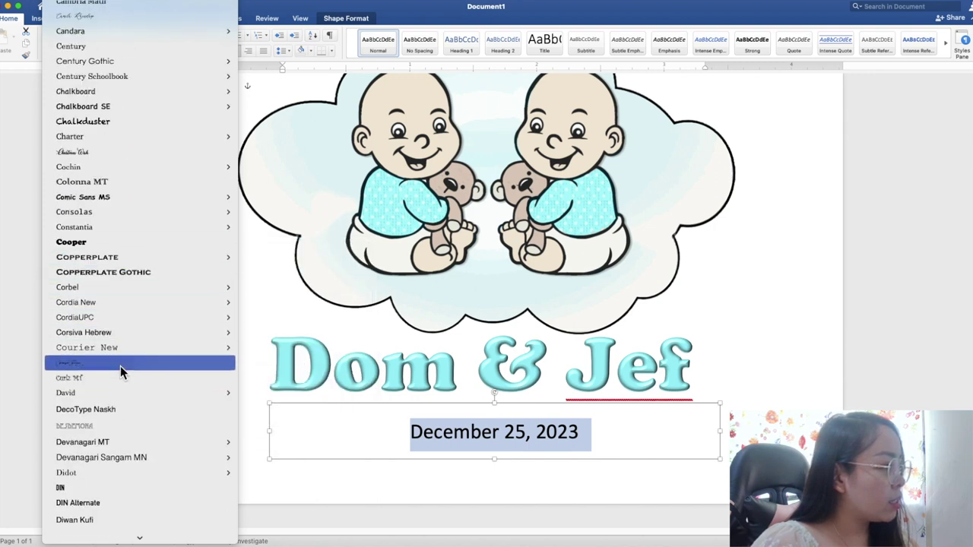
scroll(120, 368, down, 5)
scroll(120, 368, down, 4)
scroll(120, 369, down, 5)
scroll(120, 369, down, 5)
scroll(121, 369, down, 3)
scroll(120, 369, down, 5)
scroll(128, 337, down, 3)
scroll(128, 337, down, 6)
scroll(128, 336, down, 5)
mouse_move(127, 337)
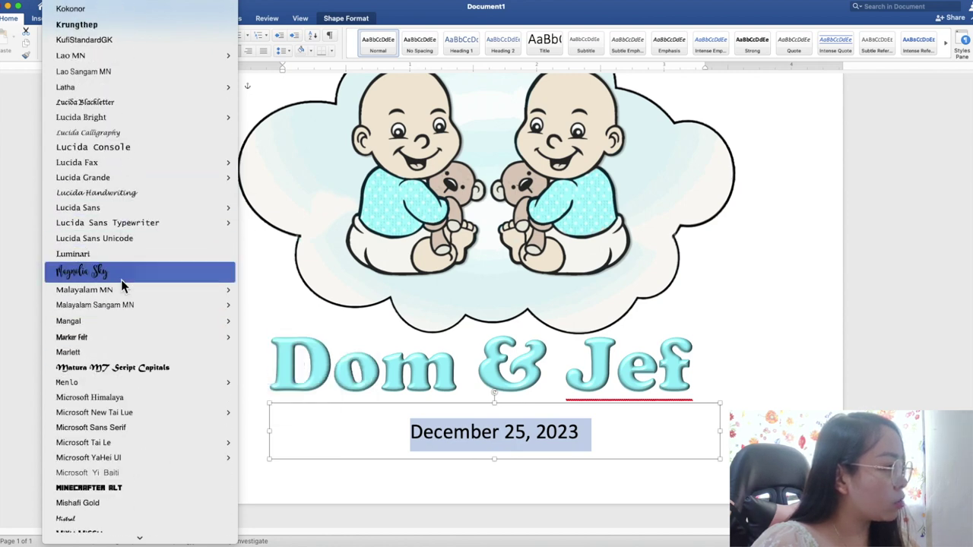
scroll(122, 368, down, 3)
scroll(122, 368, down, 5)
scroll(122, 368, down, 3)
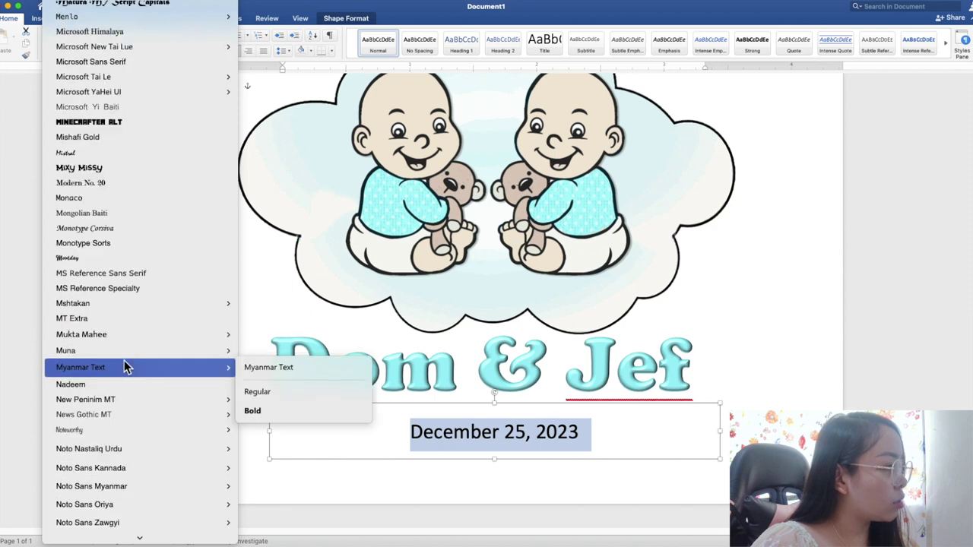
scroll(122, 331, down, 2)
scroll(122, 332, down, 3)
scroll(122, 332, down, 3)
scroll(121, 331, down, 3)
scroll(124, 339, down, 2)
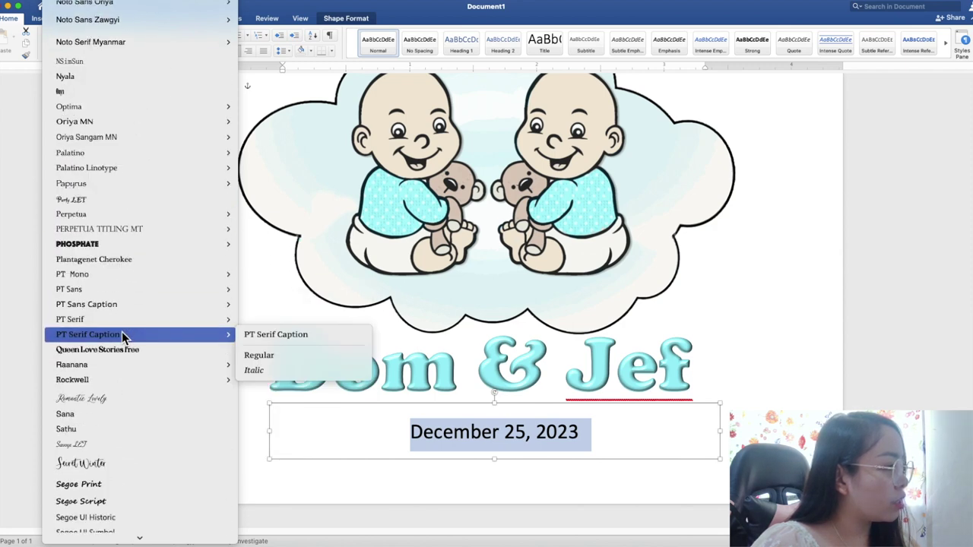
scroll(122, 332, up, 1)
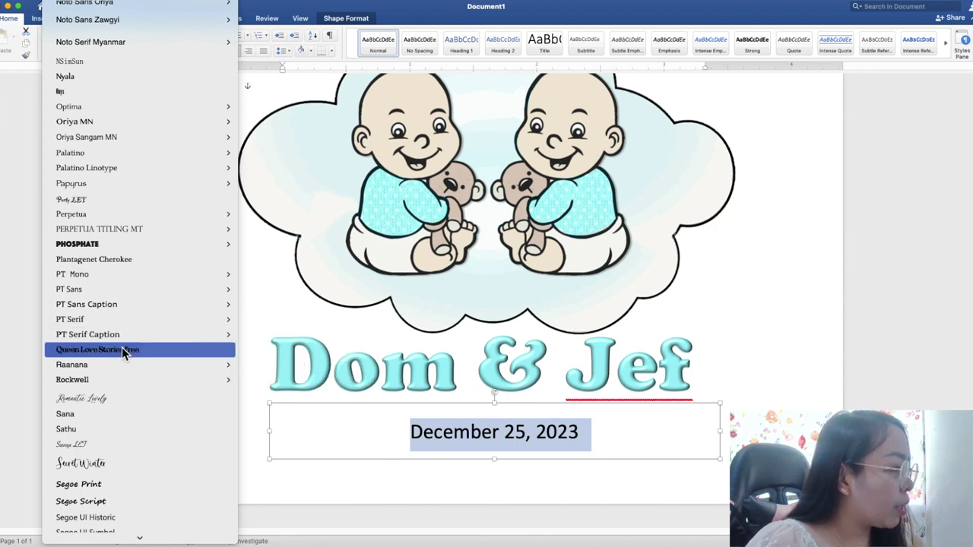
scroll(121, 343, up, 5)
scroll(121, 344, up, 3)
scroll(122, 338, up, 3)
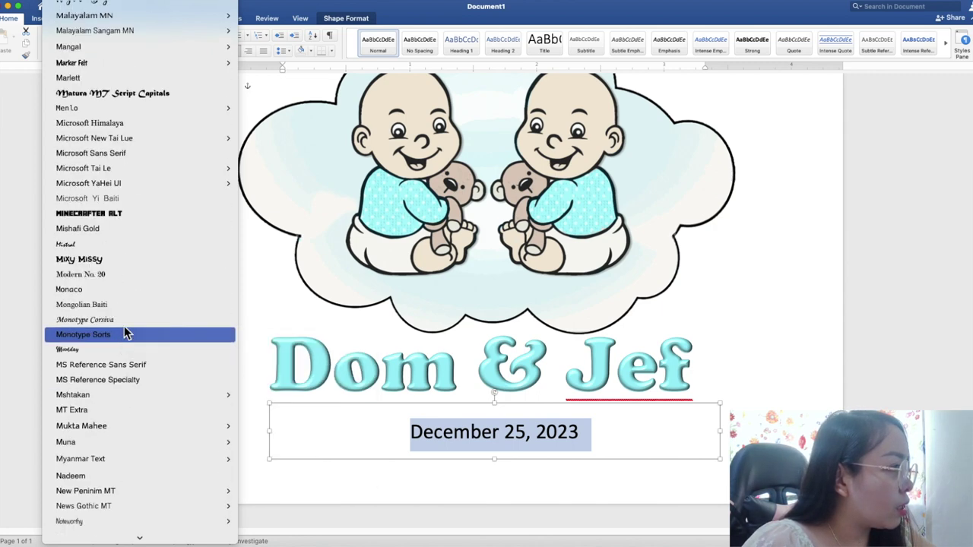
scroll(125, 324, up, 2)
mouse_move(85, 158)
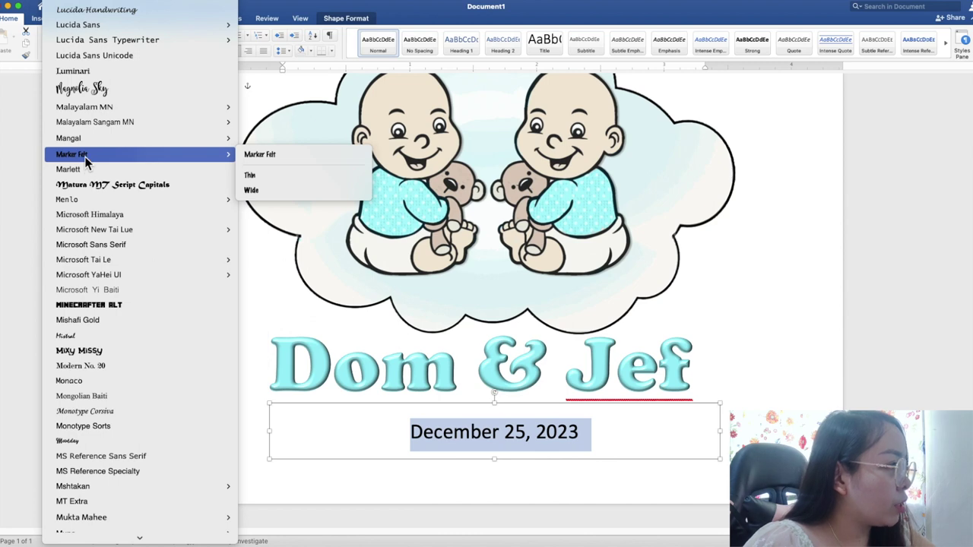
click(85, 155)
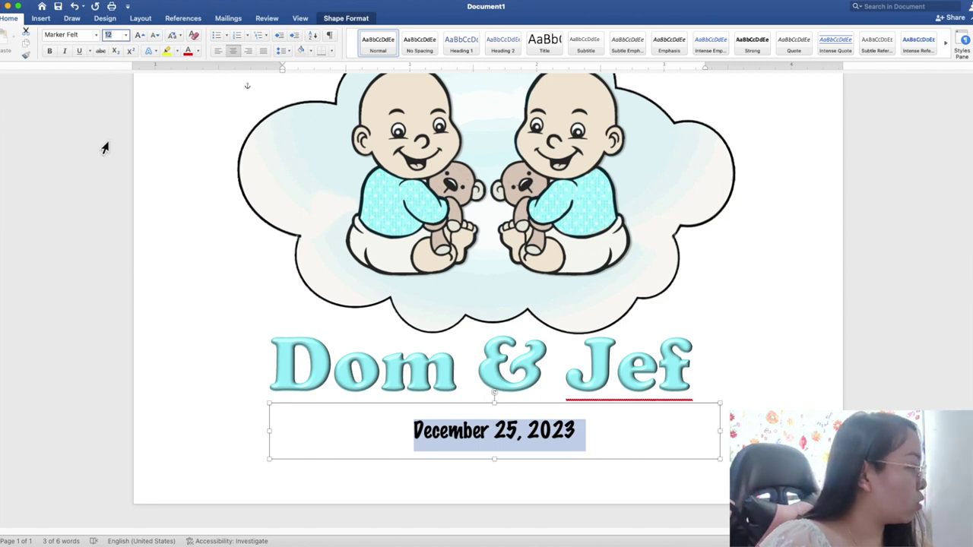
text(14)
key(Return)
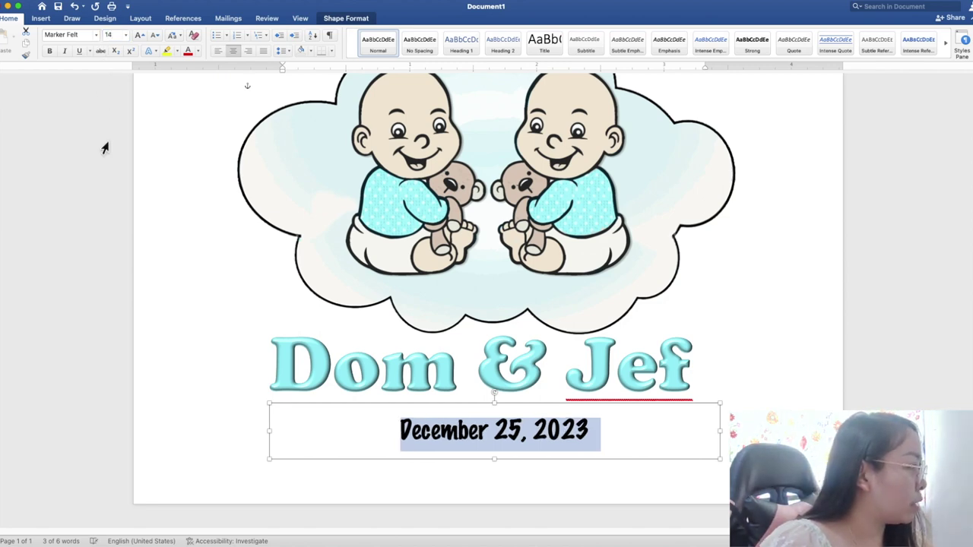
click(541, 409)
drag(541, 409, 534, 406)
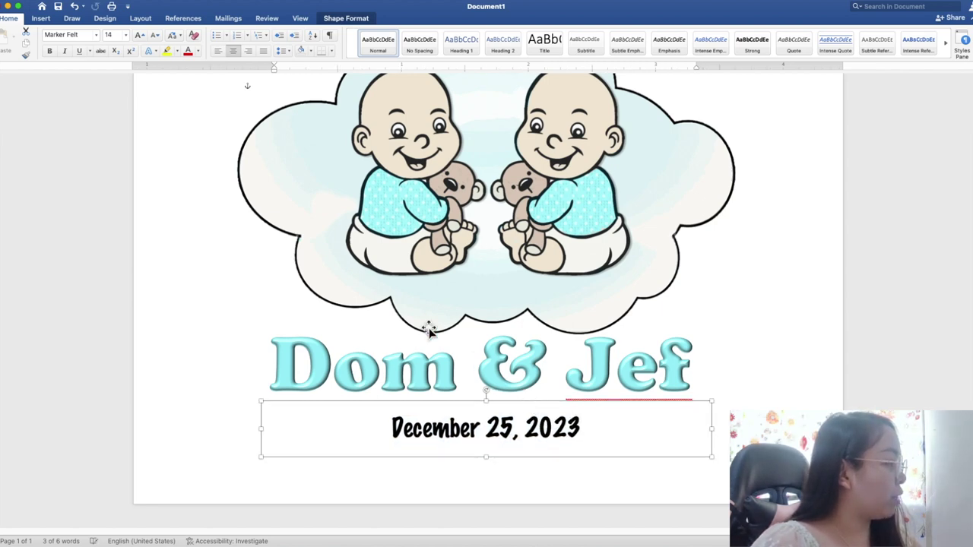
Change the date text font to Arial
click(96, 36)
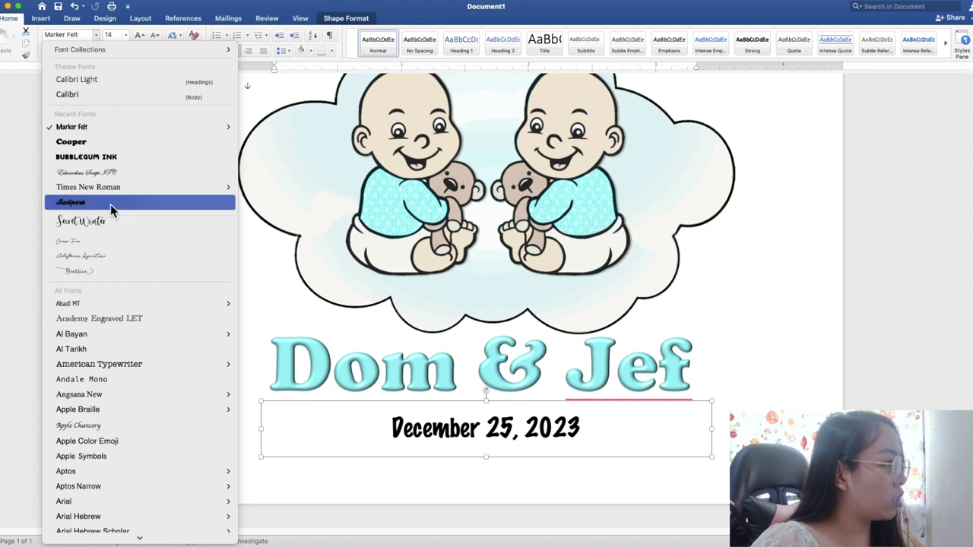
scroll(122, 462, down, 2)
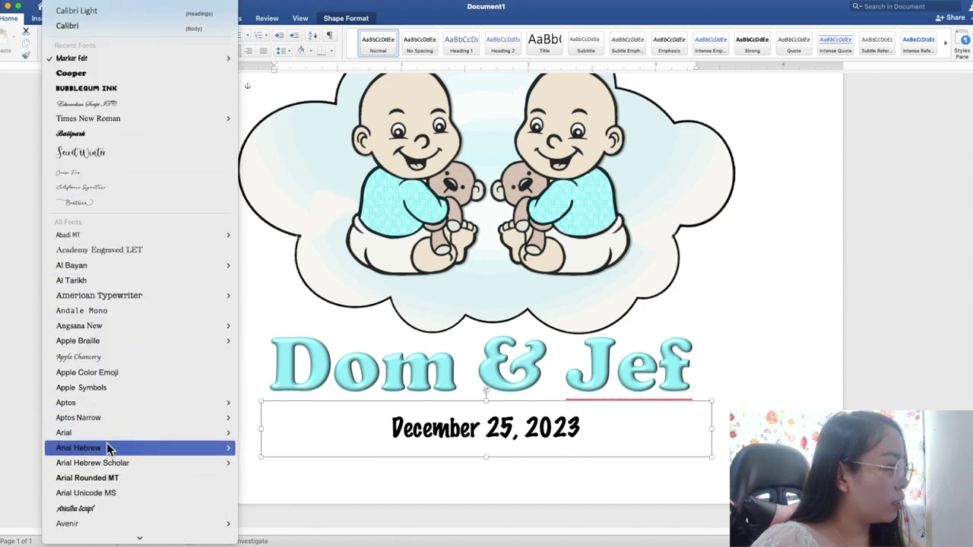
click(106, 437)
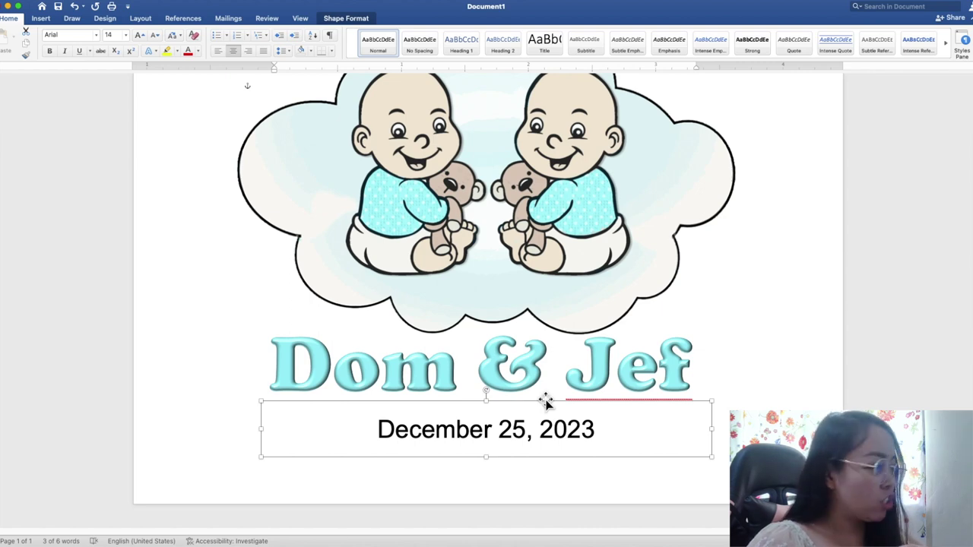
Move the date box up so it sits just beneath the Dom & Jef title
drag(546, 403, 539, 379)
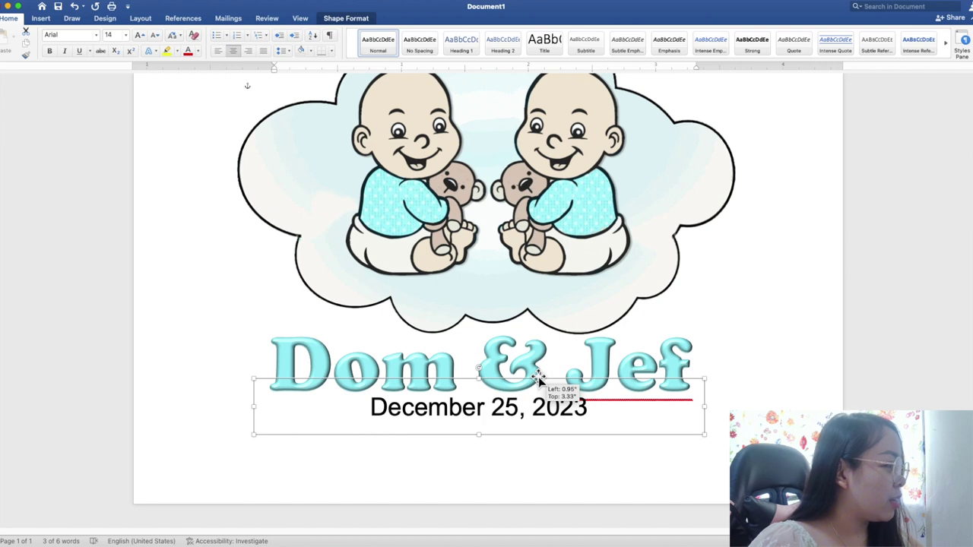
drag(539, 380, 539, 380)
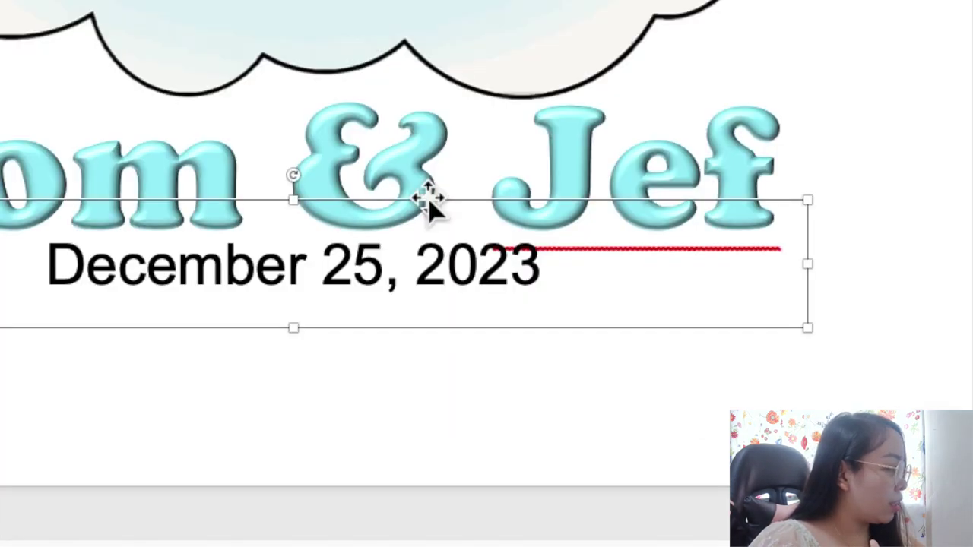
right_click(539, 380)
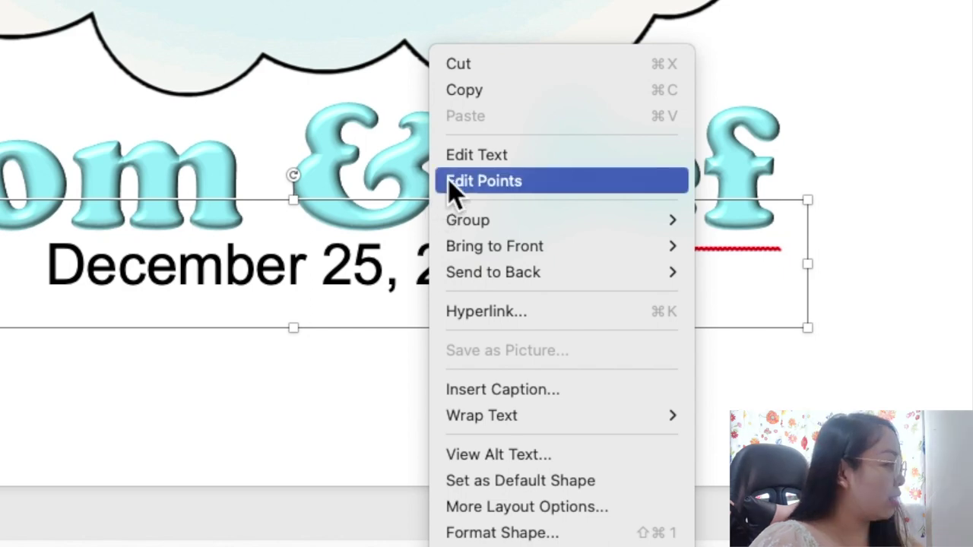
Duplicate the date box, move the copy lower and widen it across the page
click(474, 92)
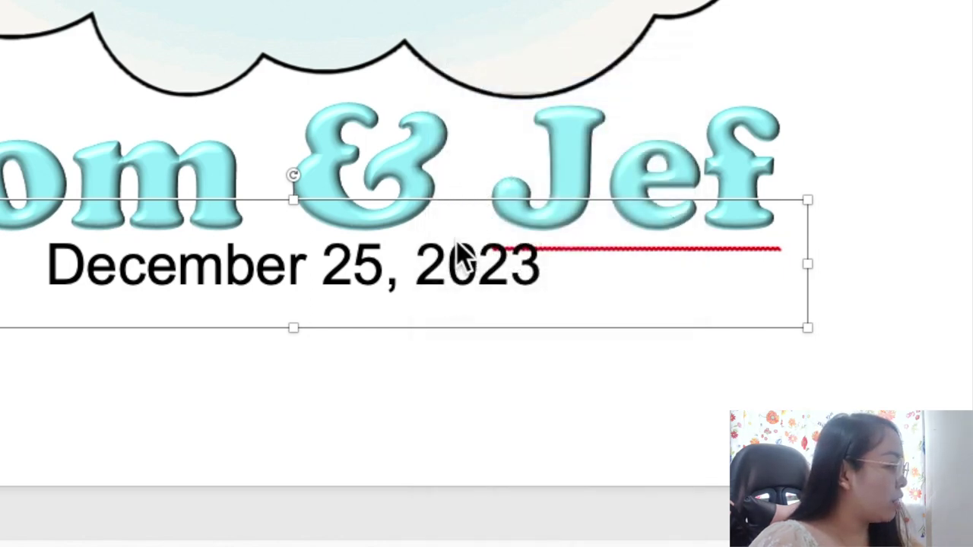
right_click(457, 245)
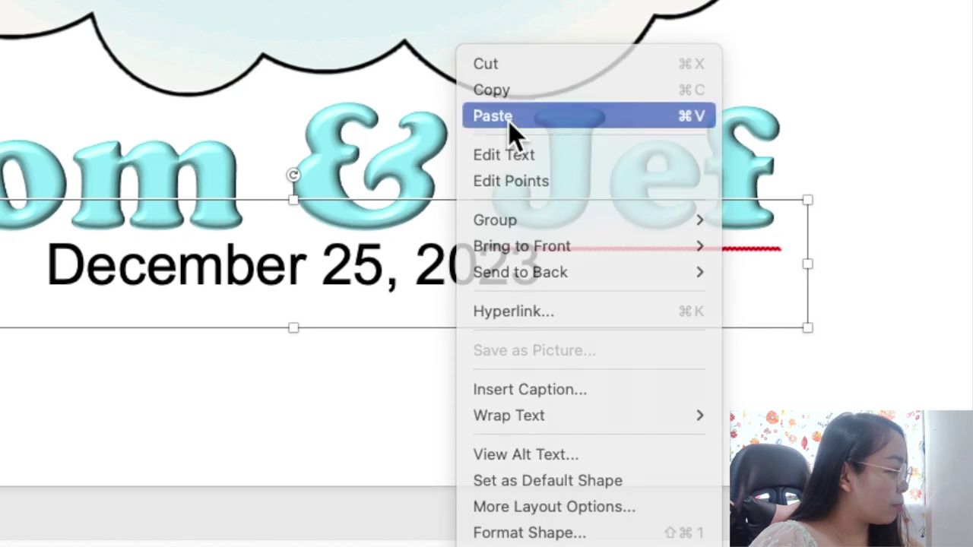
click(508, 118)
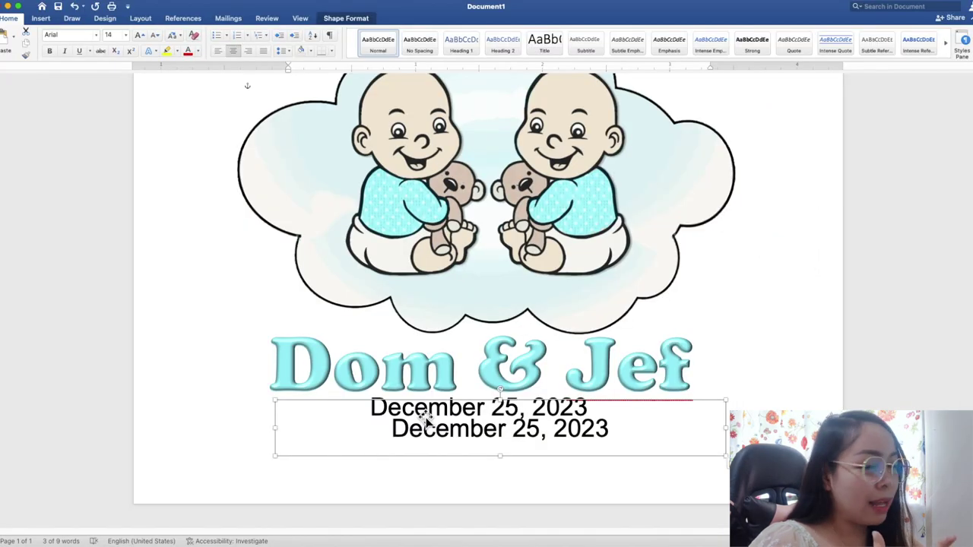
drag(506, 438, 367, 481)
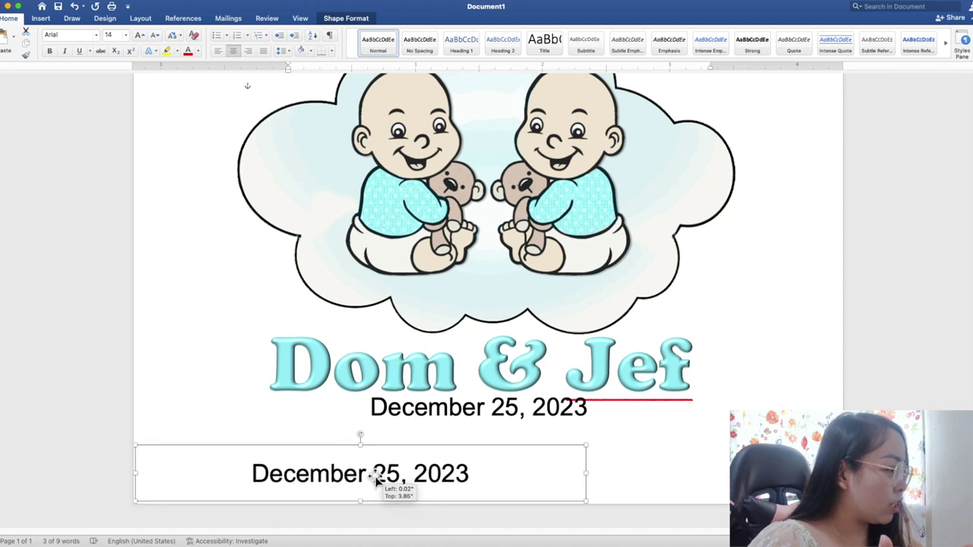
drag(587, 473, 838, 474)
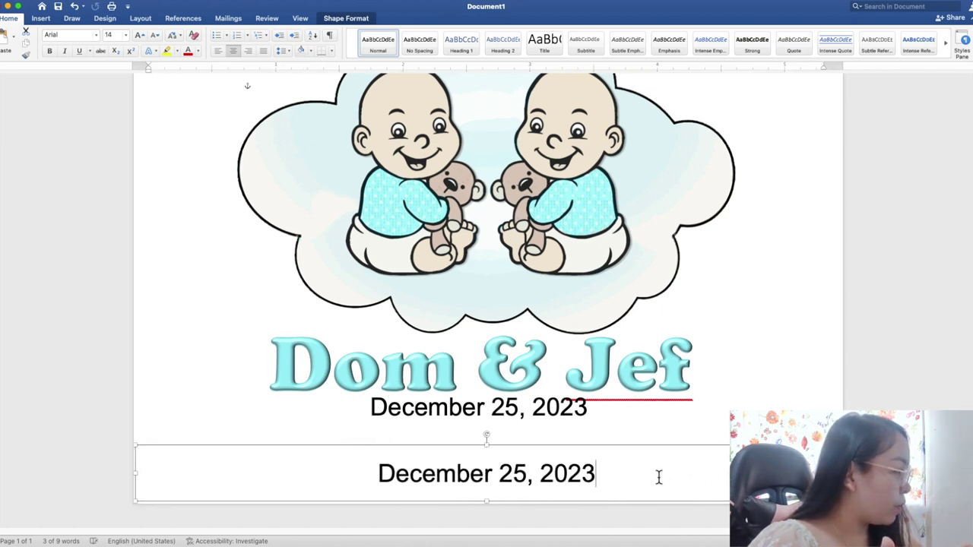
Replace the copy's text with 'You're Invited: ' followed by a long blank underline
drag(639, 475, 352, 475)
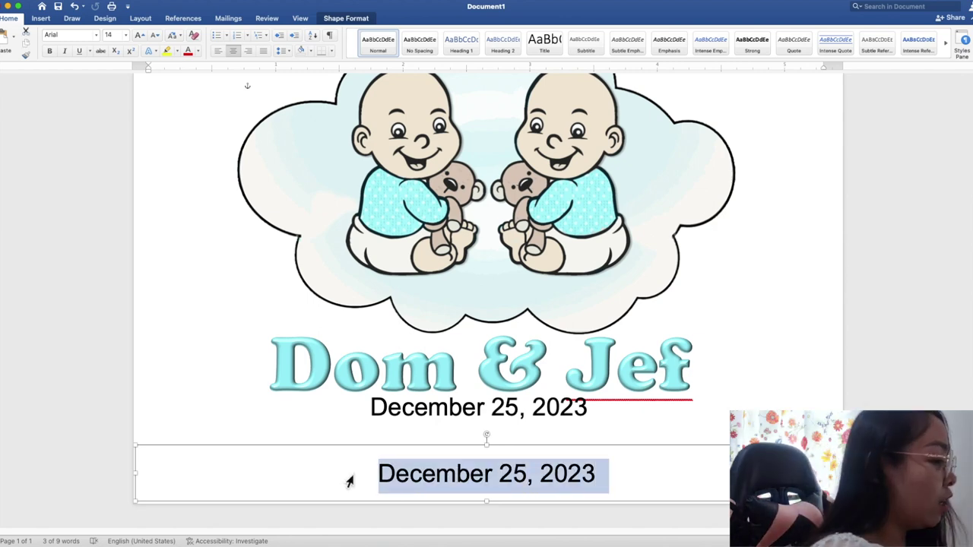
text(You're Invited: )
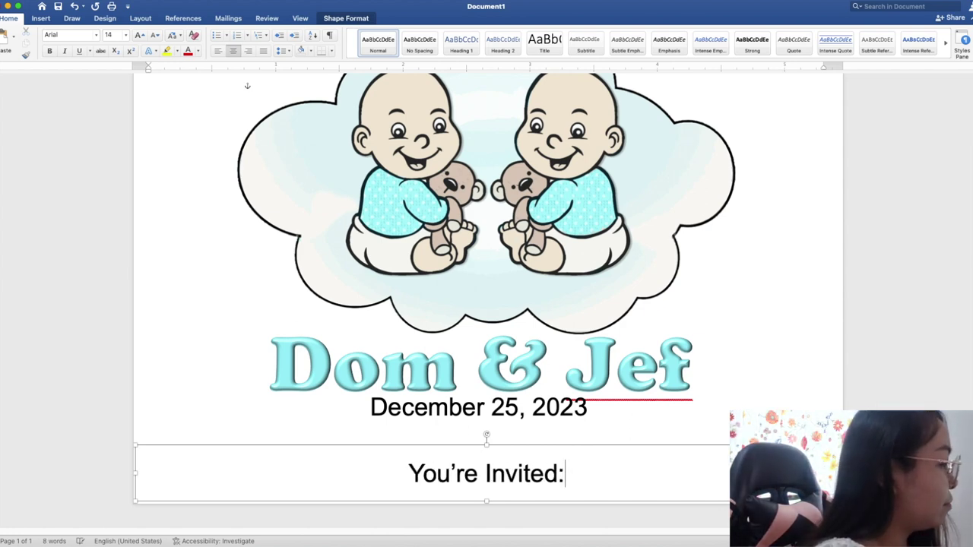
text(_)
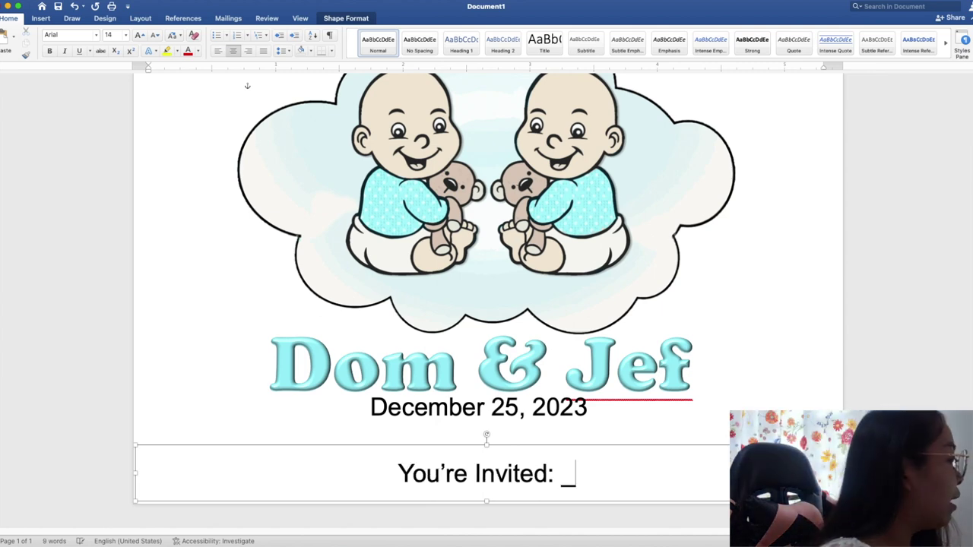
text(__________________________________)
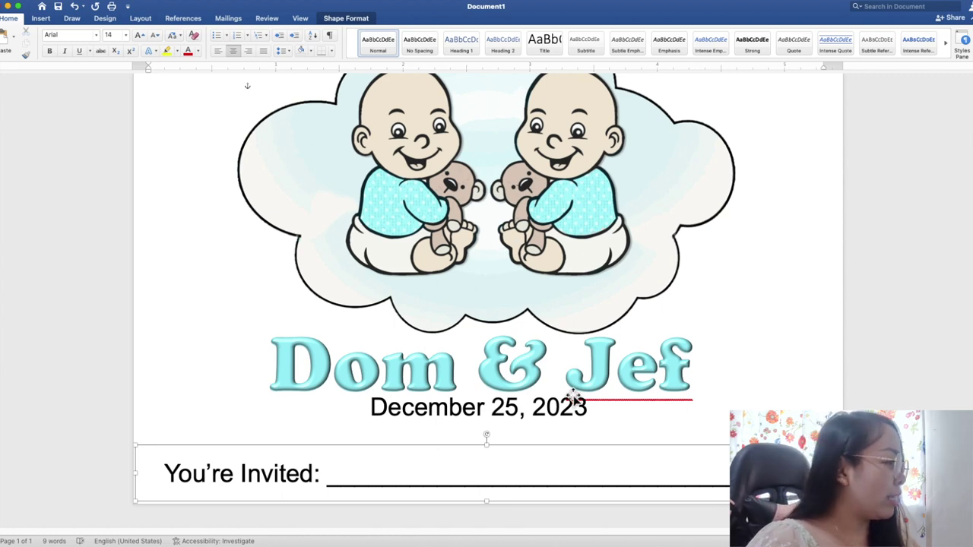
click(920, 388)
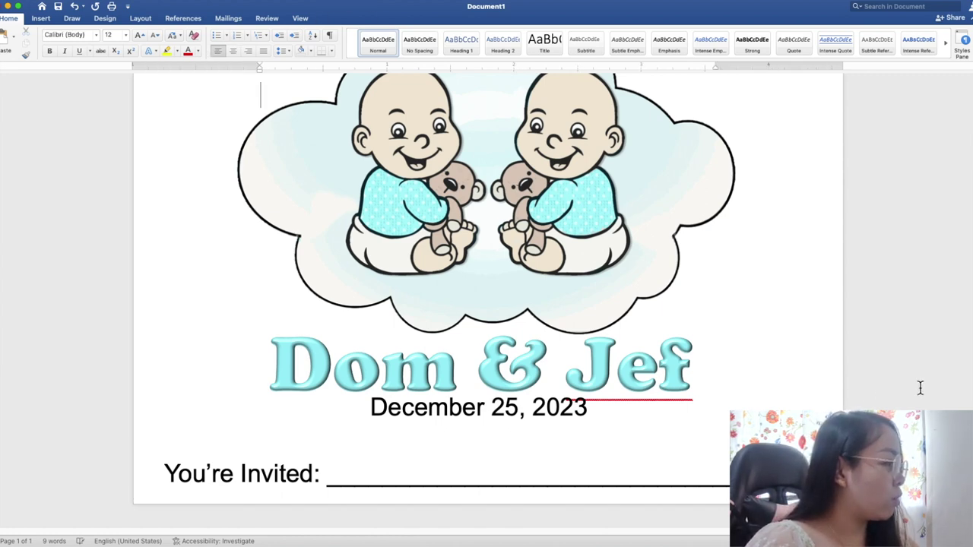
scroll(919, 390, down, 3)
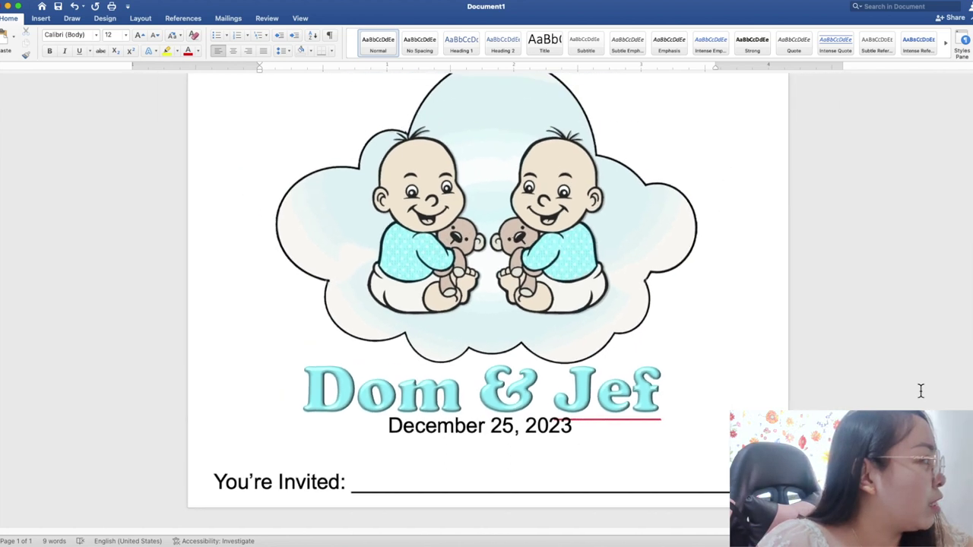
scroll(920, 390, down, 1)
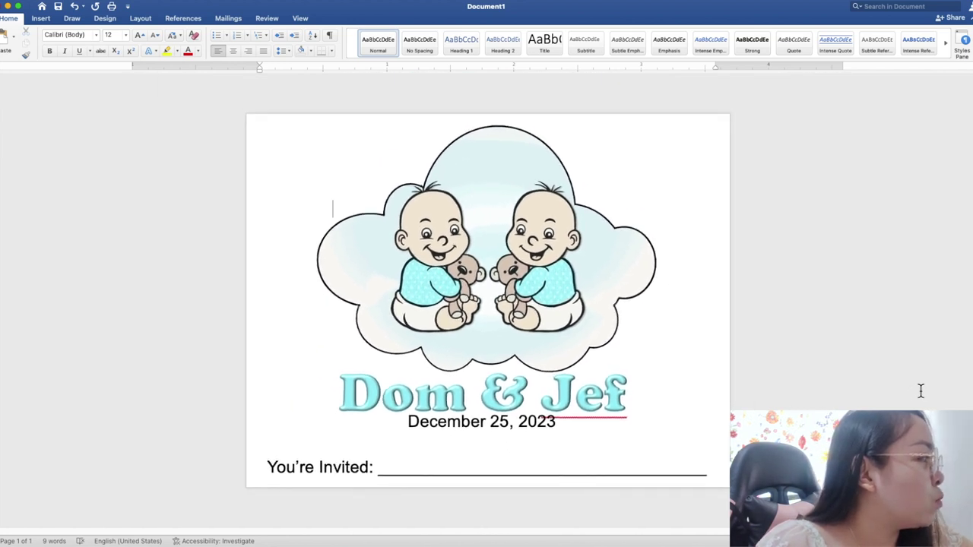